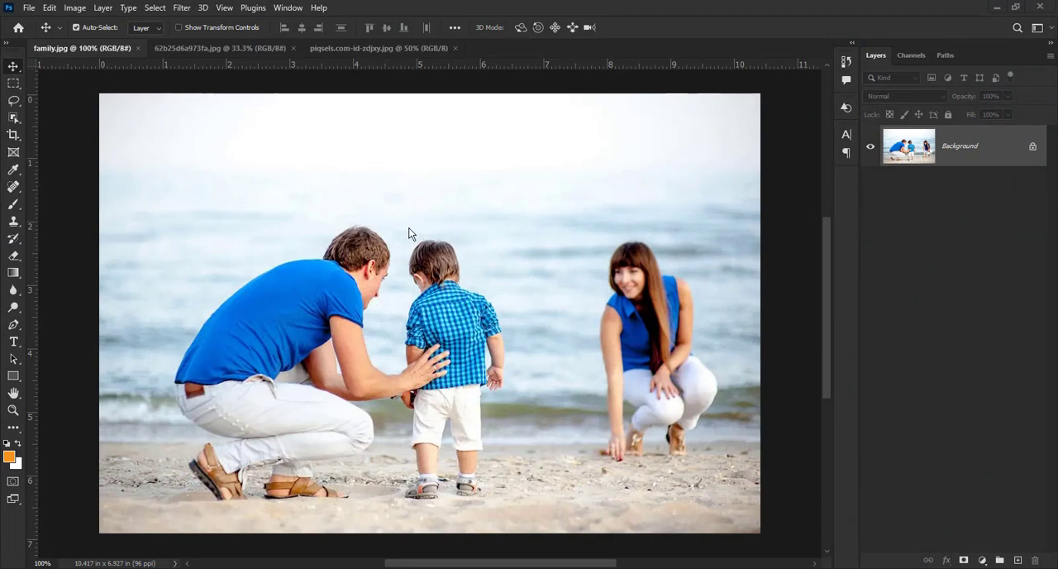
# Step: Look through the other open photos and return to family.jpg
pyautogui.click(205, 49)
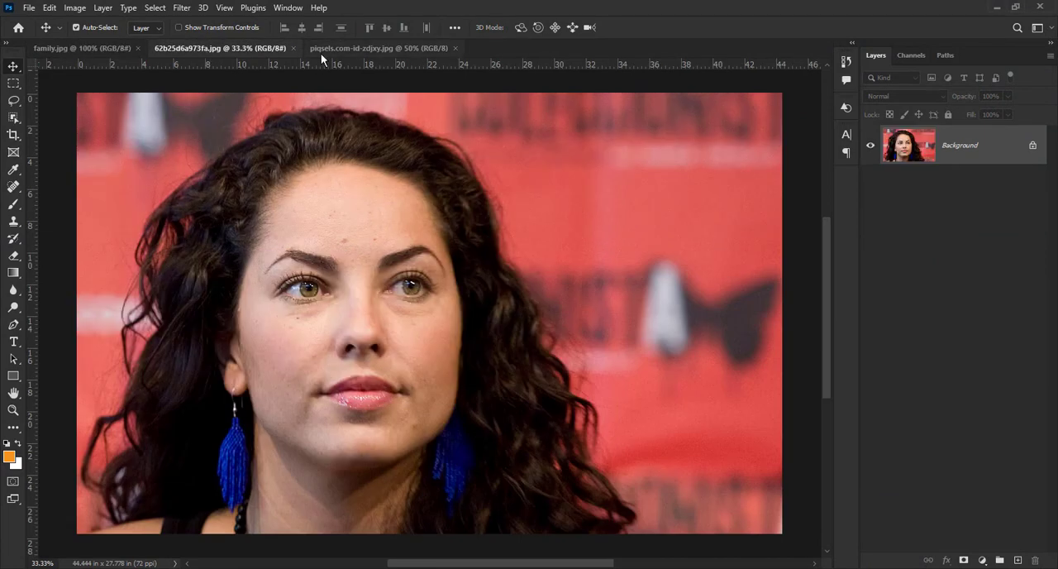
pyautogui.click(355, 49)
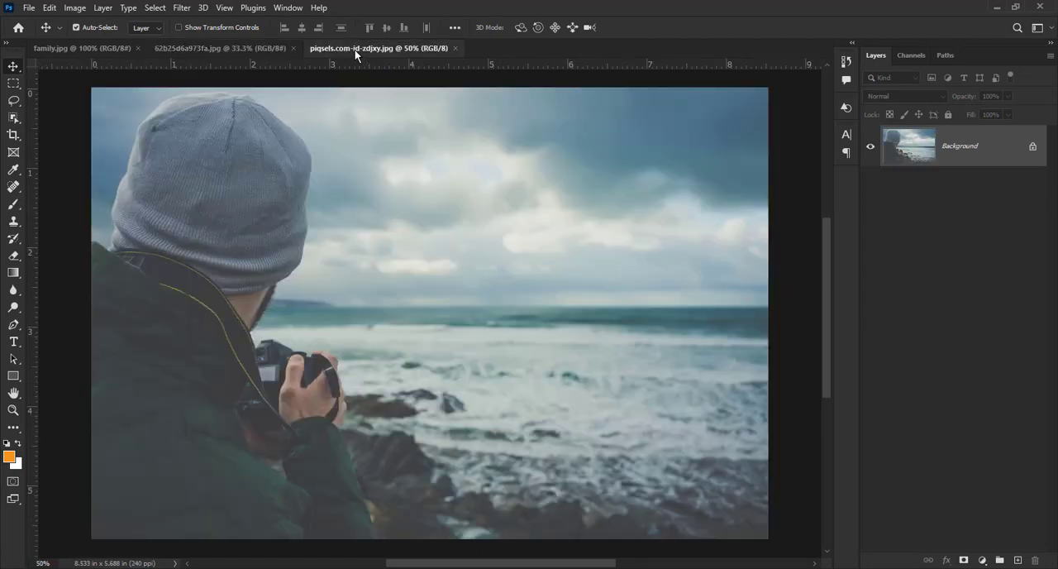
pyautogui.click(51, 48)
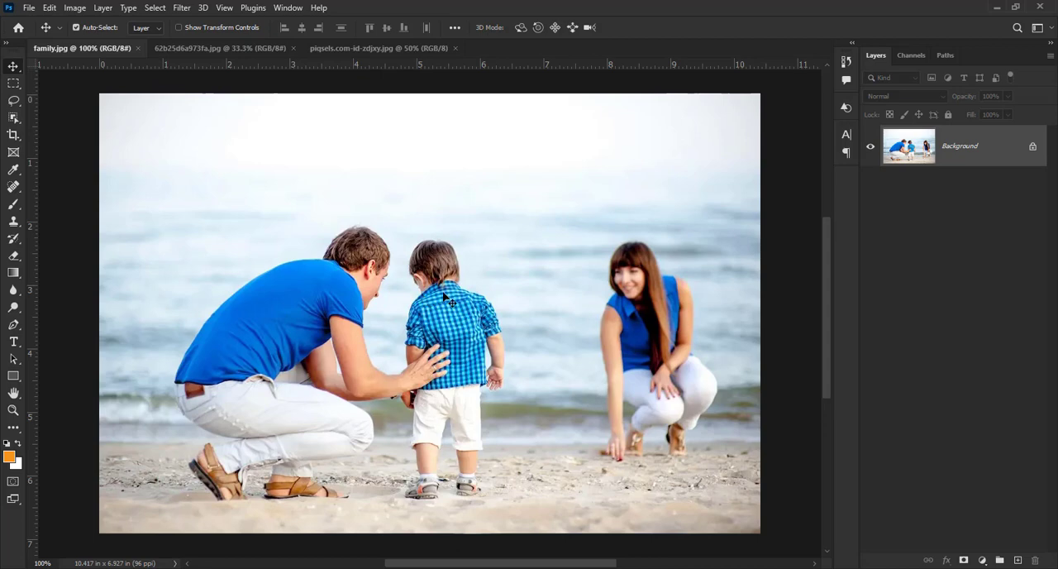
# Step: Duplicate the Background layer of family.jpg and open the copy in the Camera Raw Filter with the Healing tools active
pyautogui.hotkey('ctrl', 'j')
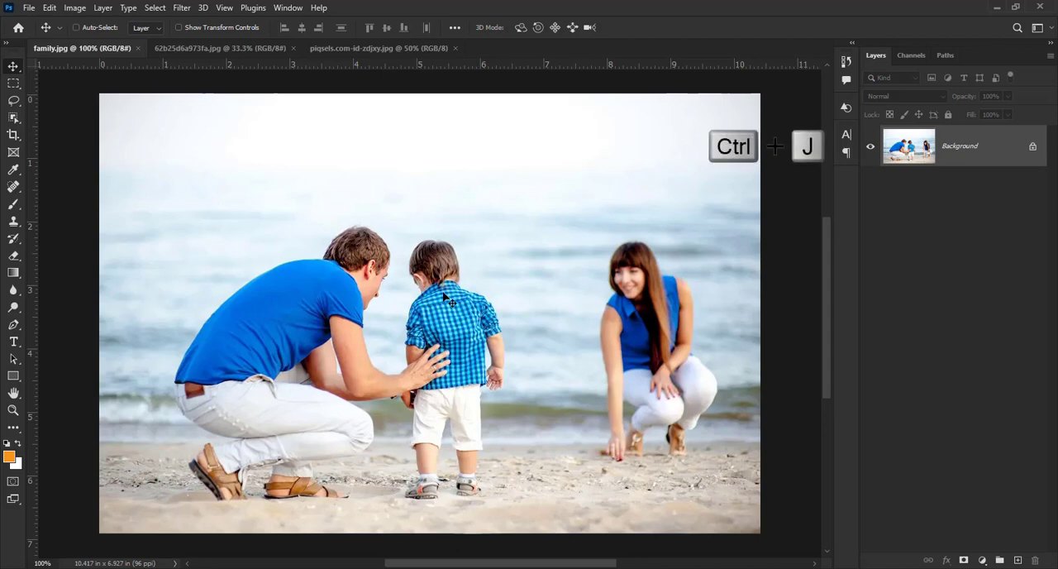
pyautogui.hotkey('ctrl', 'j')
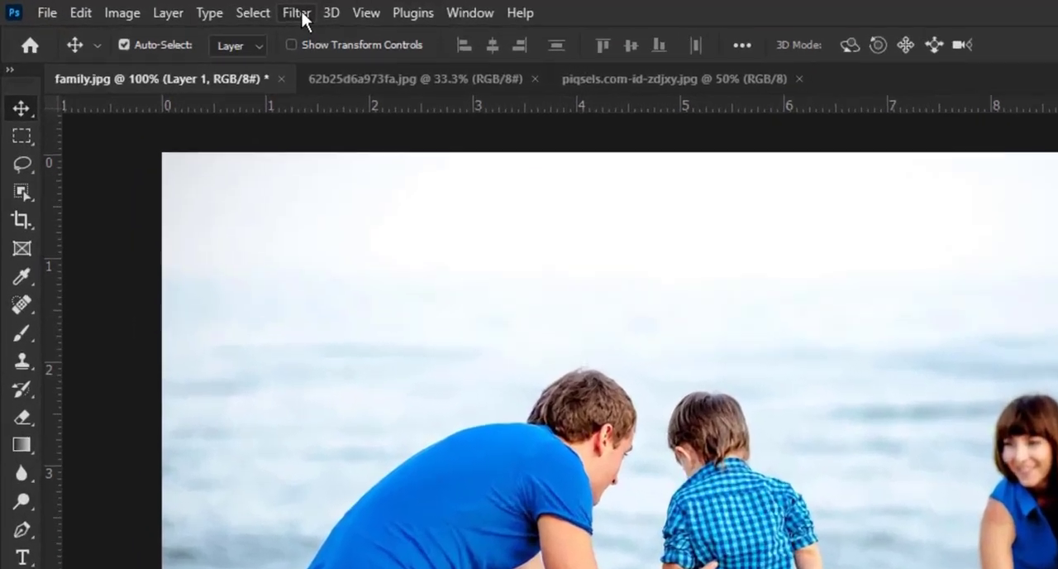
pyautogui.click(183, 9)
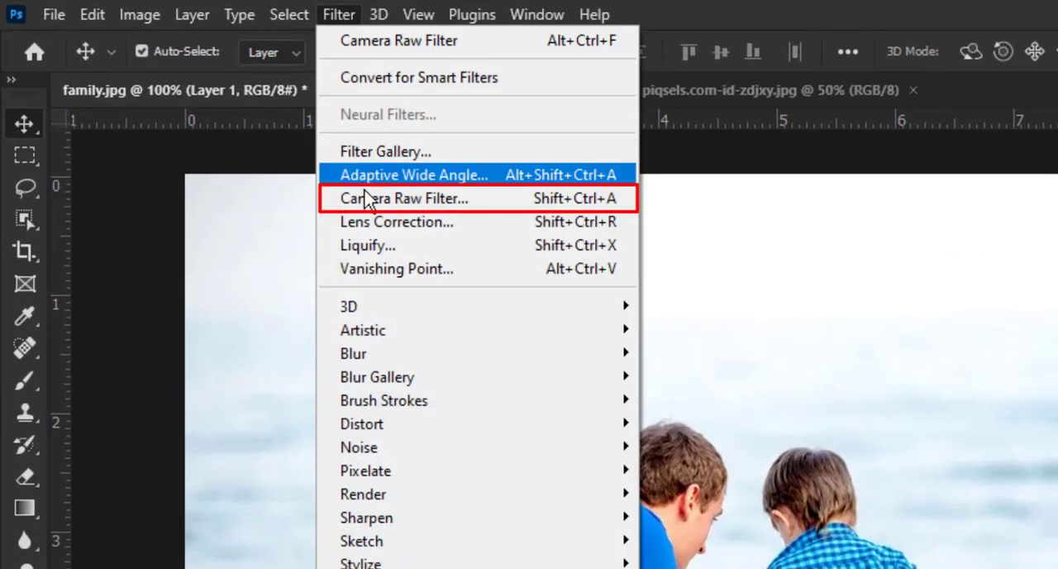
pyautogui.click(369, 205)
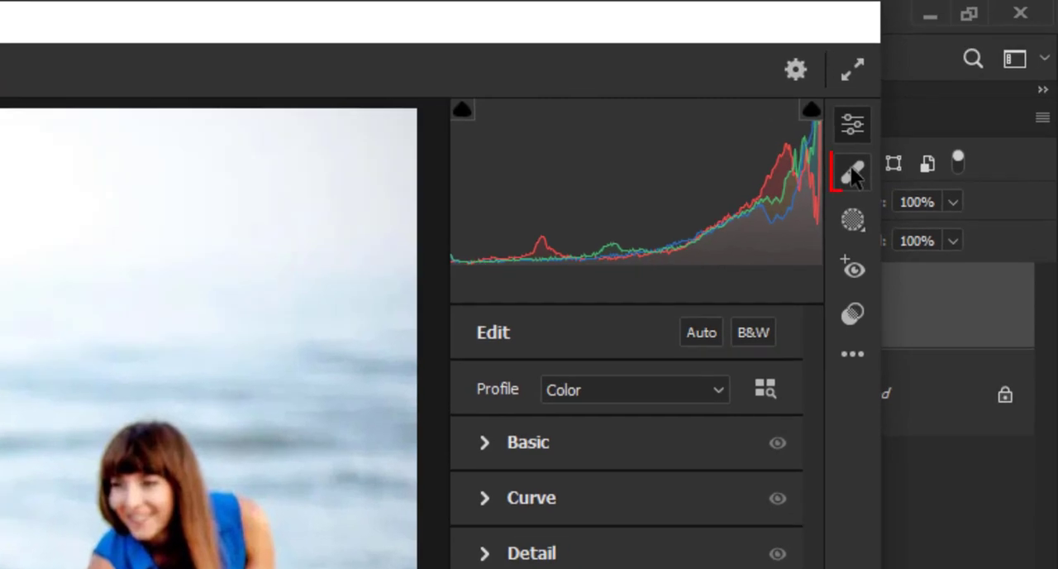
pyautogui.click(852, 171)
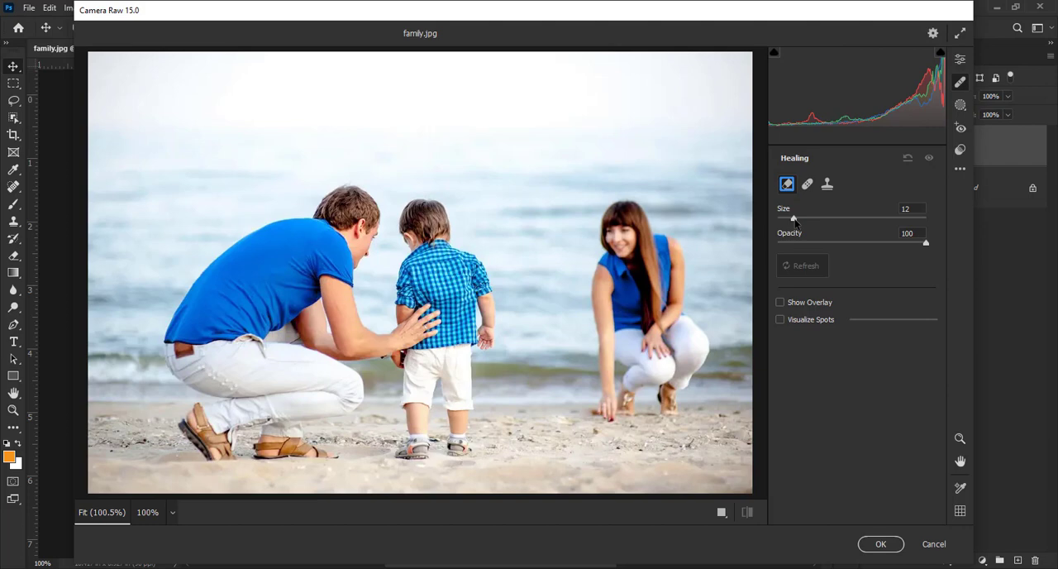
# Step: Erase the crouching woman from the beach using Content-Aware Remove at size 27, and refresh the generated fill until it blends in
pyautogui.moveTo(794, 220); pyautogui.dragTo(818, 222)
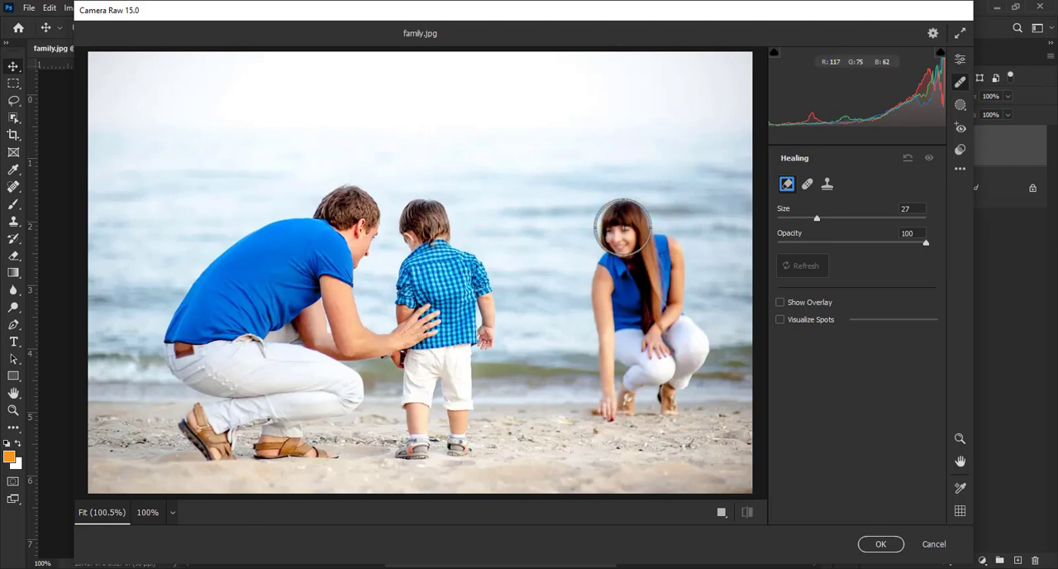
pyautogui.moveTo(624, 222)
pyautogui.mouseDown()
pyautogui.moveTo(605, 251)
pyautogui.moveTo(614, 401)
pyautogui.moveTo(686, 397)
pyautogui.moveTo(699, 365)
pyautogui.moveTo(674, 257)
pyautogui.moveTo(641, 235)
pyautogui.moveTo(640, 328)
pyautogui.moveTo(665, 378)
pyautogui.moveTo(652, 370)
pyautogui.mouseUp()
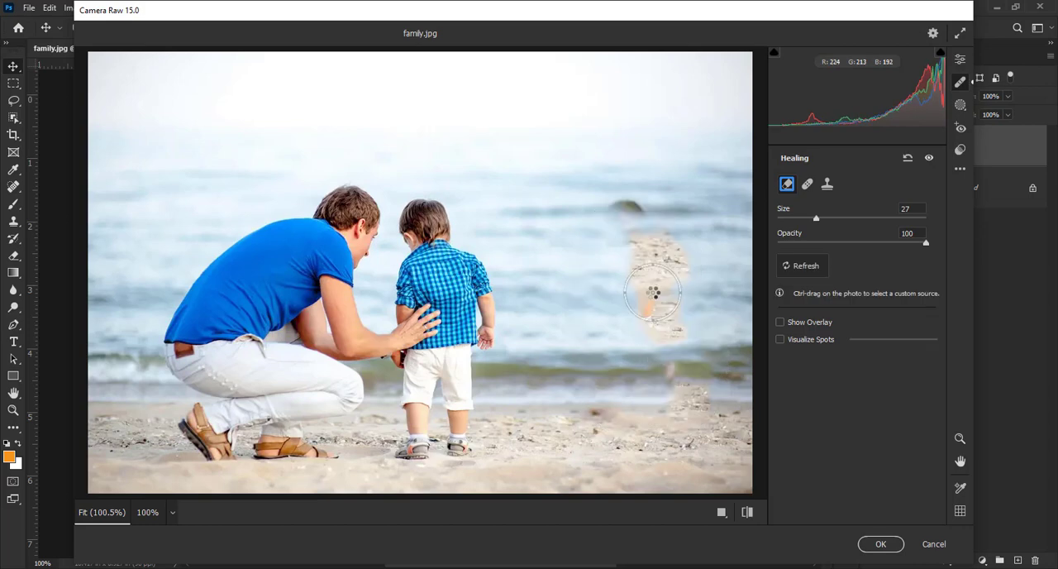
pyautogui.moveTo(619, 203)
pyautogui.mouseDown()
pyautogui.moveTo(664, 243)
pyautogui.moveTo(673, 295)
pyautogui.moveTo(664, 335)
pyautogui.moveTo(632, 279)
pyautogui.mouseUp()
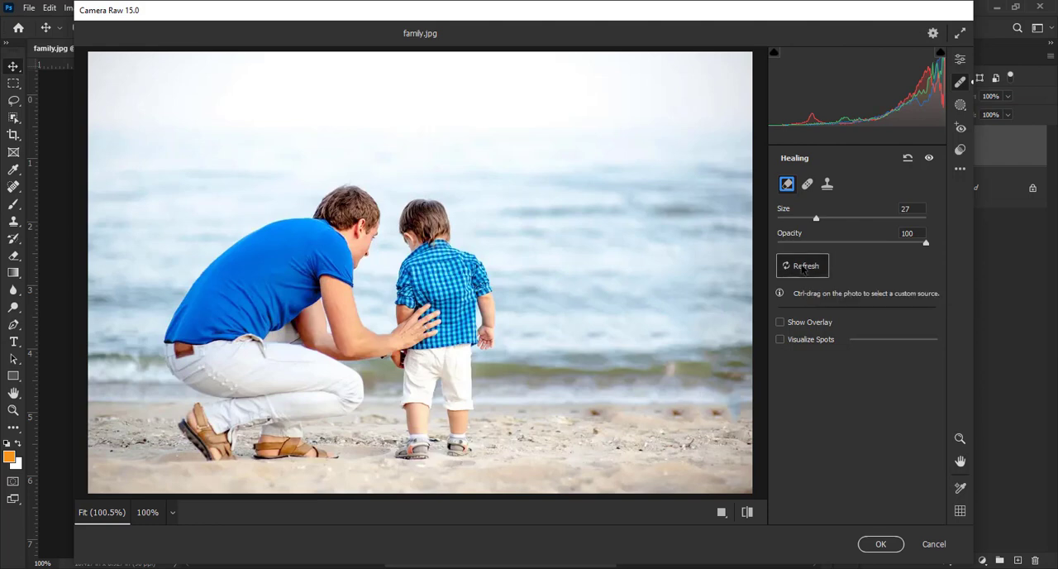
pyautogui.click(802, 268)
pyautogui.click(802, 268)
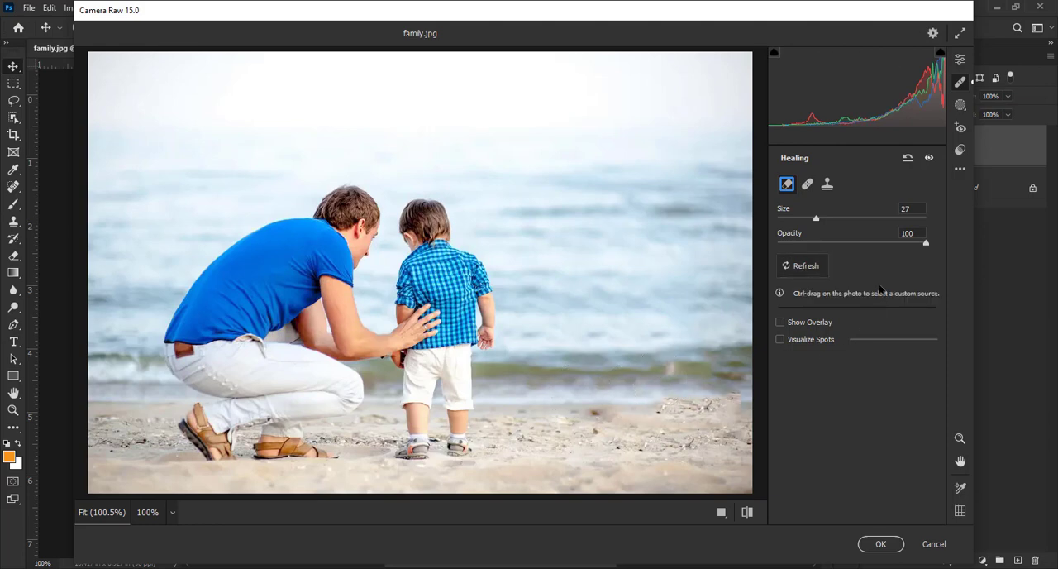
pyautogui.click(802, 268)
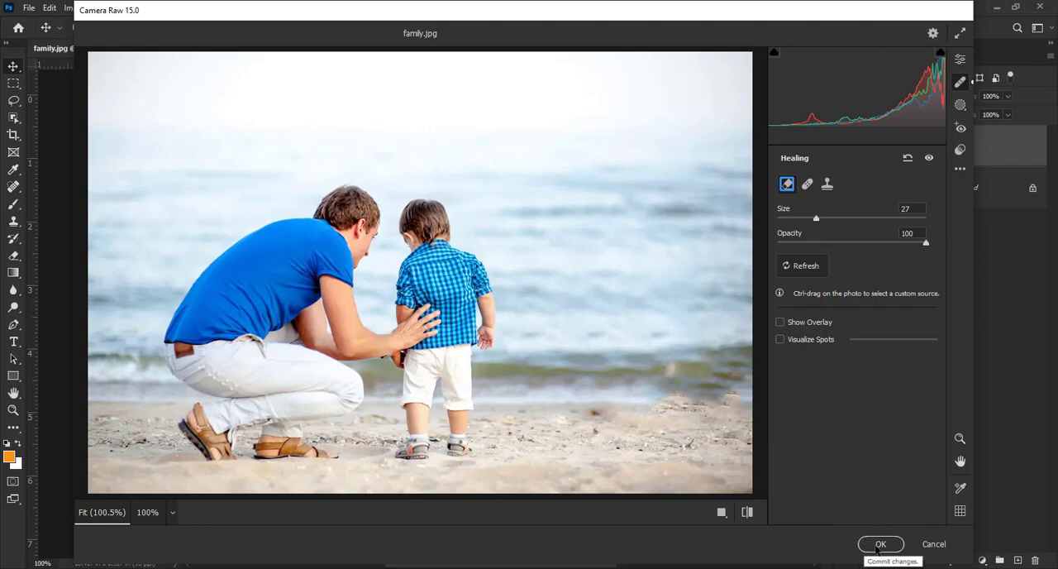
# Step: Apply the Camera Raw edits and toggle Layer 1's visibility off and on to compare before and after
pyautogui.click(879, 544)
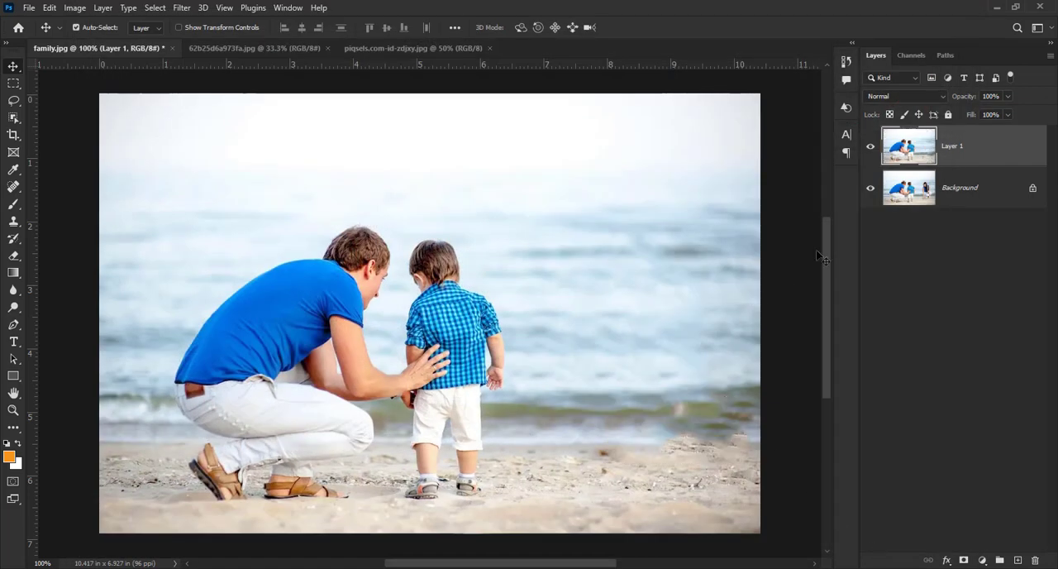
pyautogui.click(870, 148)
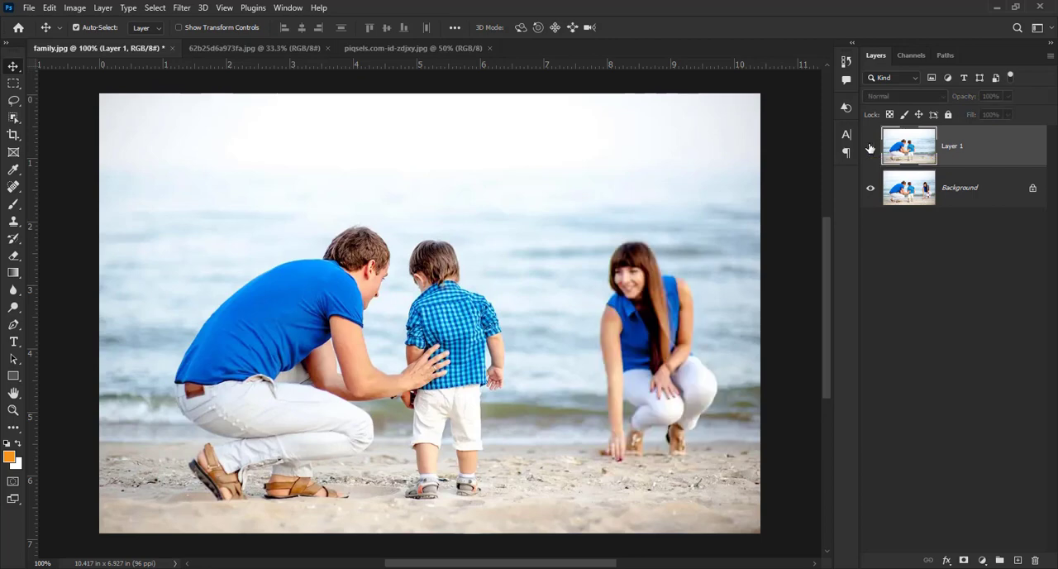
pyautogui.click(870, 147)
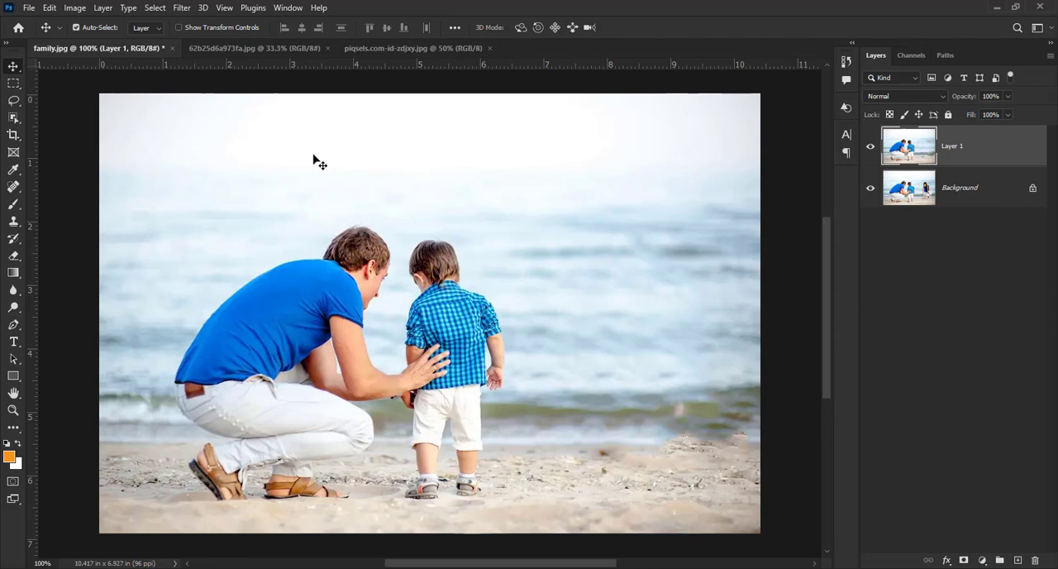
# Step: Duplicate the Background layer of the portrait 62b25d6a973fa.jpg and open the copy in the Camera Raw Filter's Healing tools
pyautogui.click(227, 48)
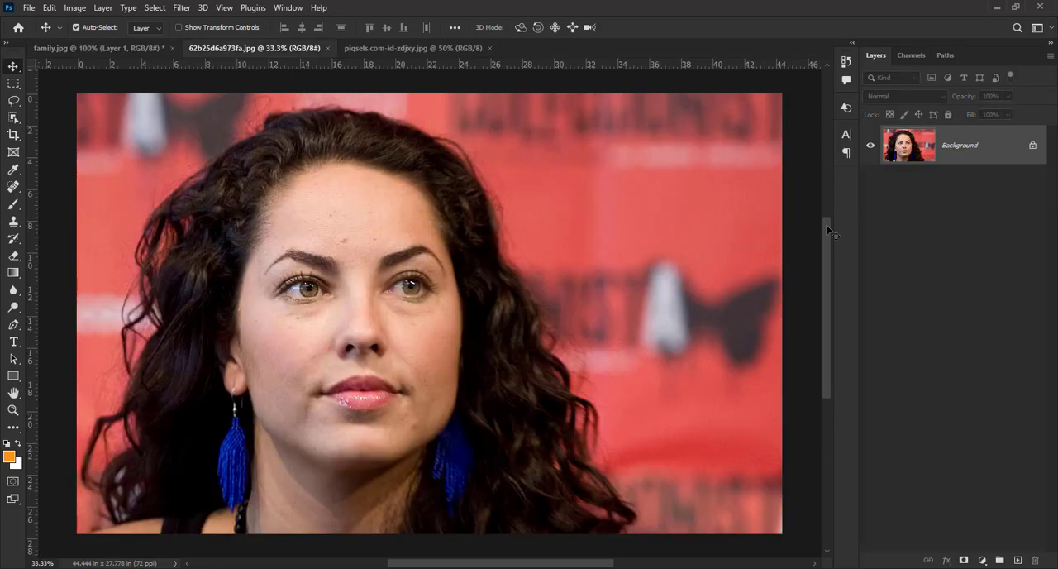
pyautogui.hotkey('ctrl', 'j')
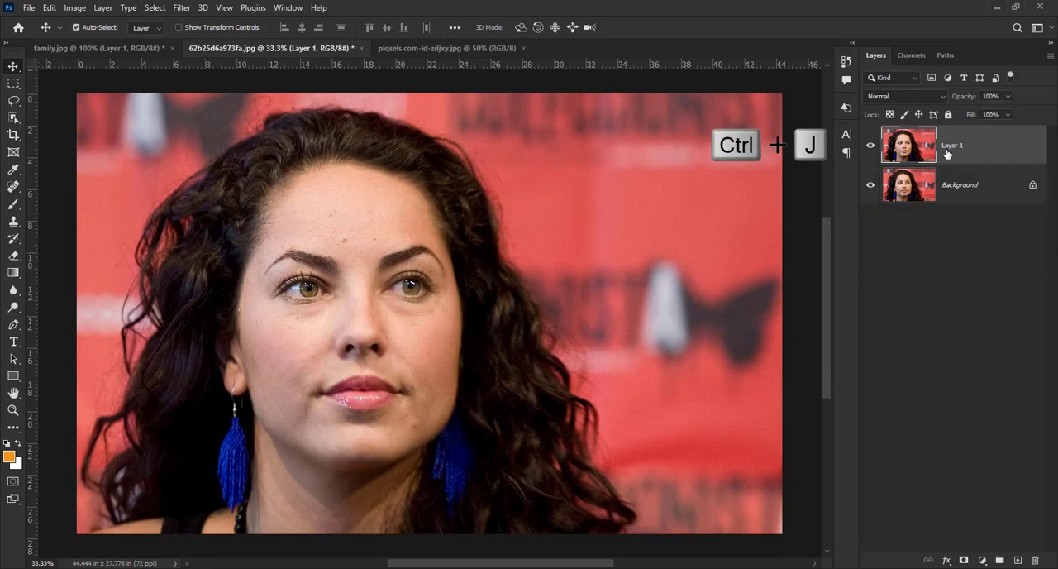
pyautogui.click(184, 8)
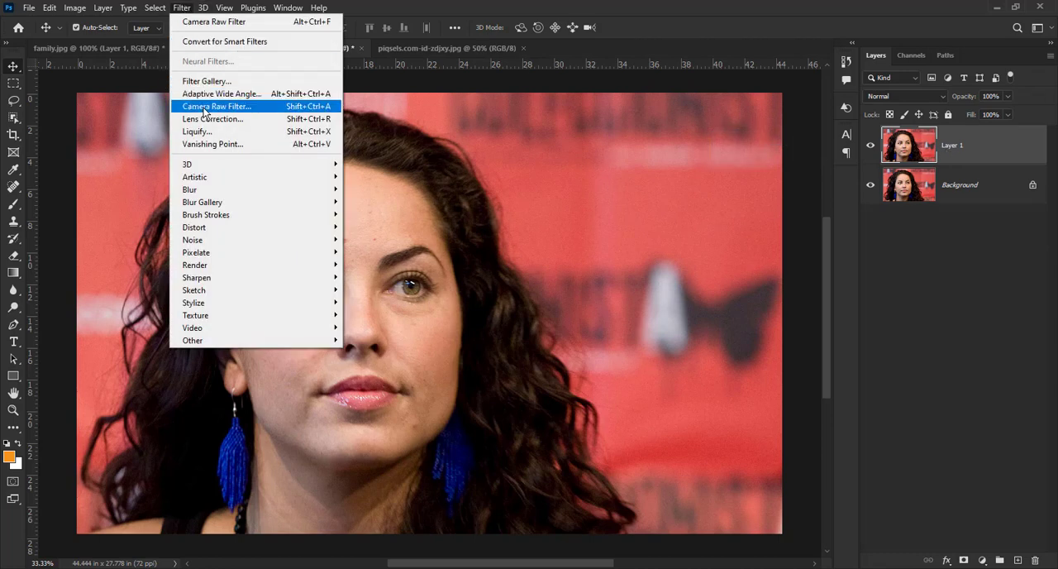
pyautogui.click(204, 108)
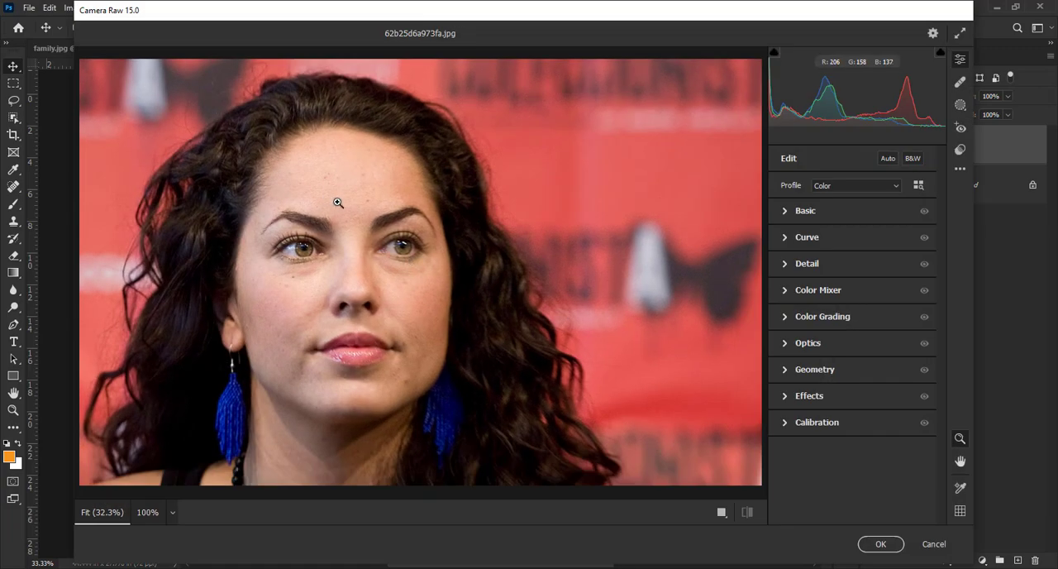
pyautogui.click(961, 83)
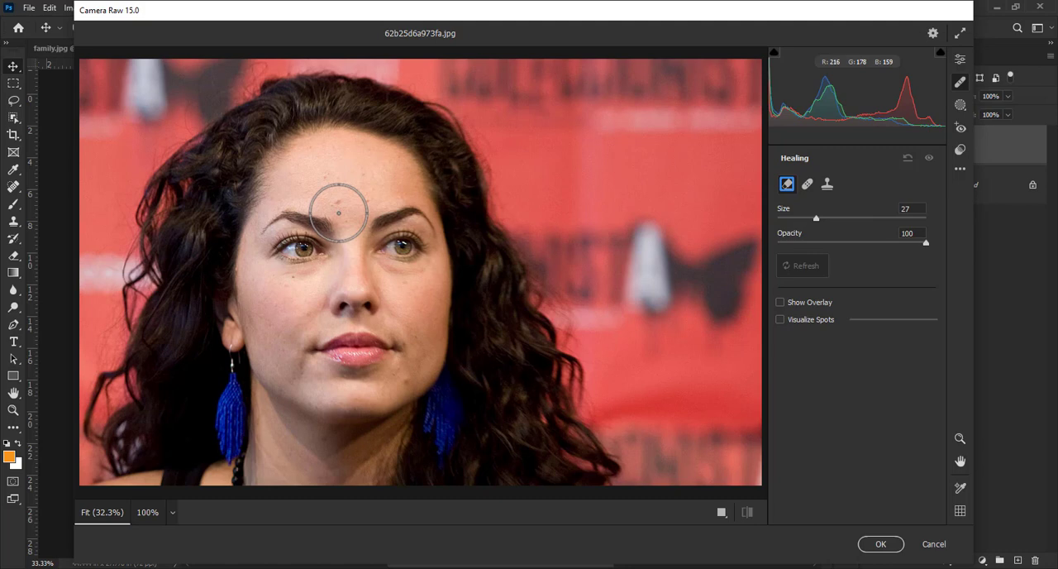
# Step: Remove the large blemish above the brows at mid-forehead using the Heal brush at size 20, feather 64 and opacity 100
pyautogui.press('z')
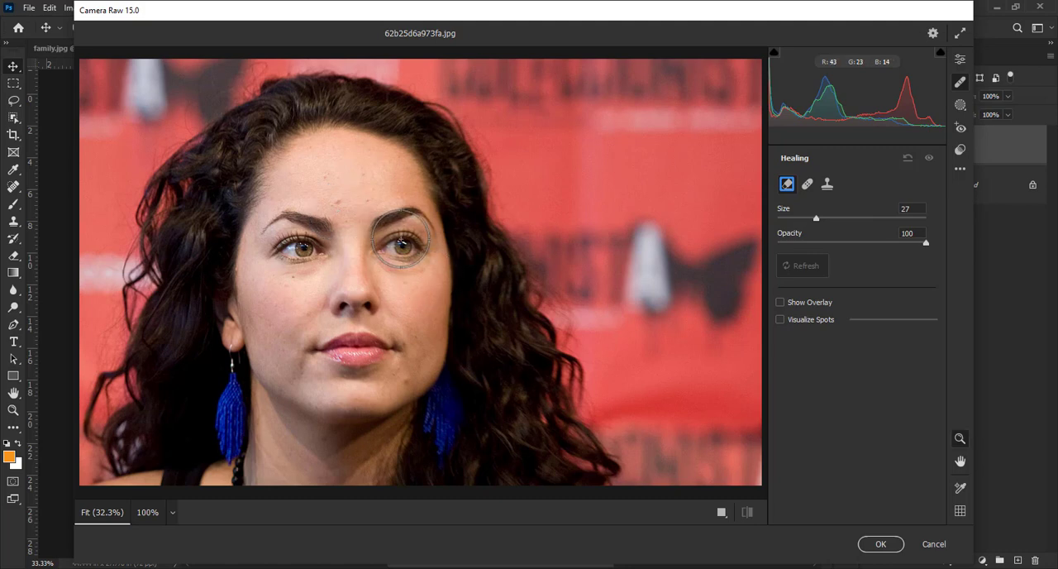
pyautogui.click(339, 215)
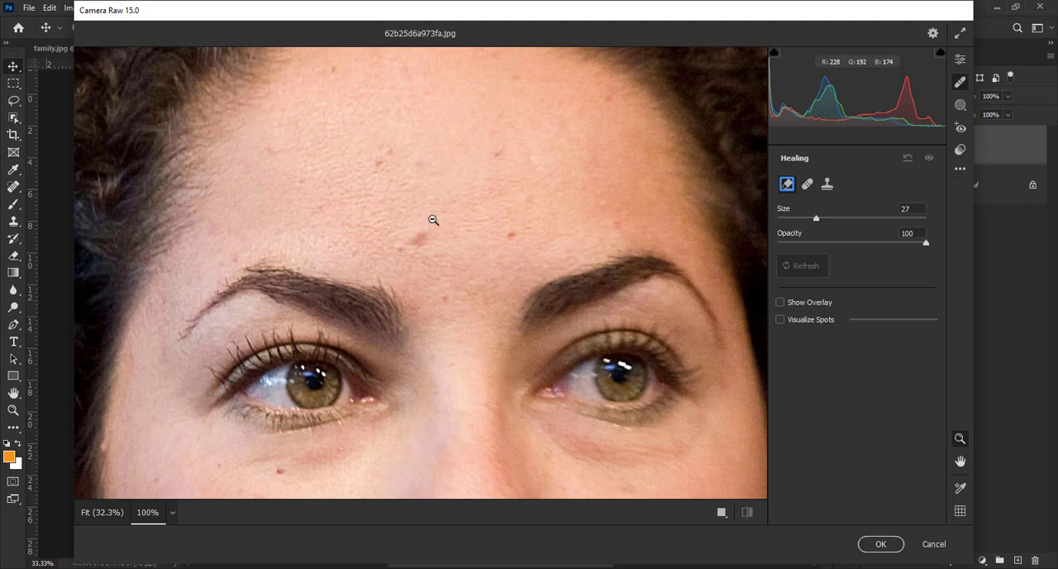
pyautogui.press('h')
pyautogui.moveTo(432, 220)
pyautogui.mouseDown()
pyautogui.moveTo(428, 296)
pyautogui.moveTo(420, 208)
pyautogui.mouseUp()
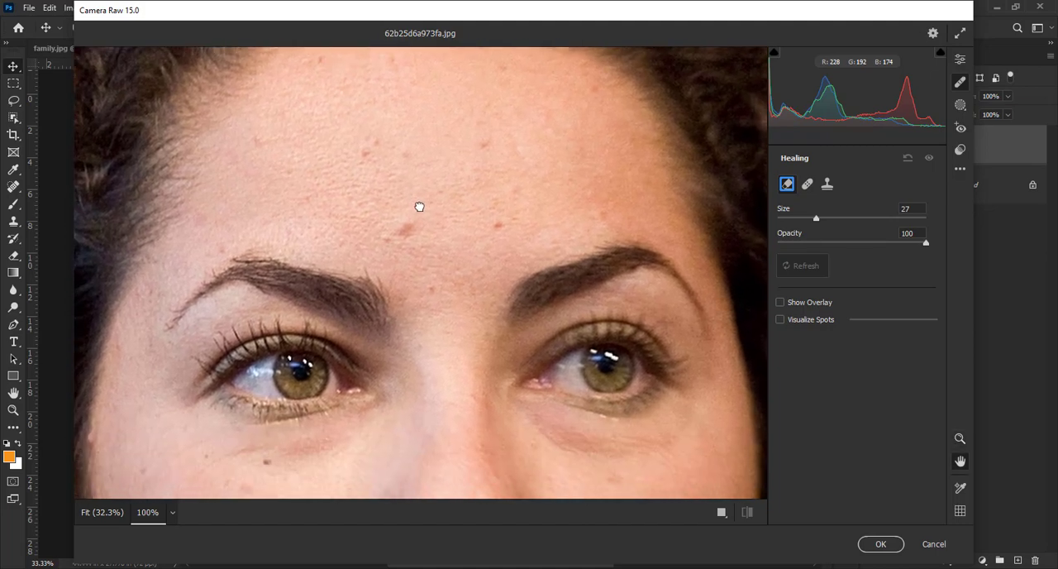
pyautogui.press('z')
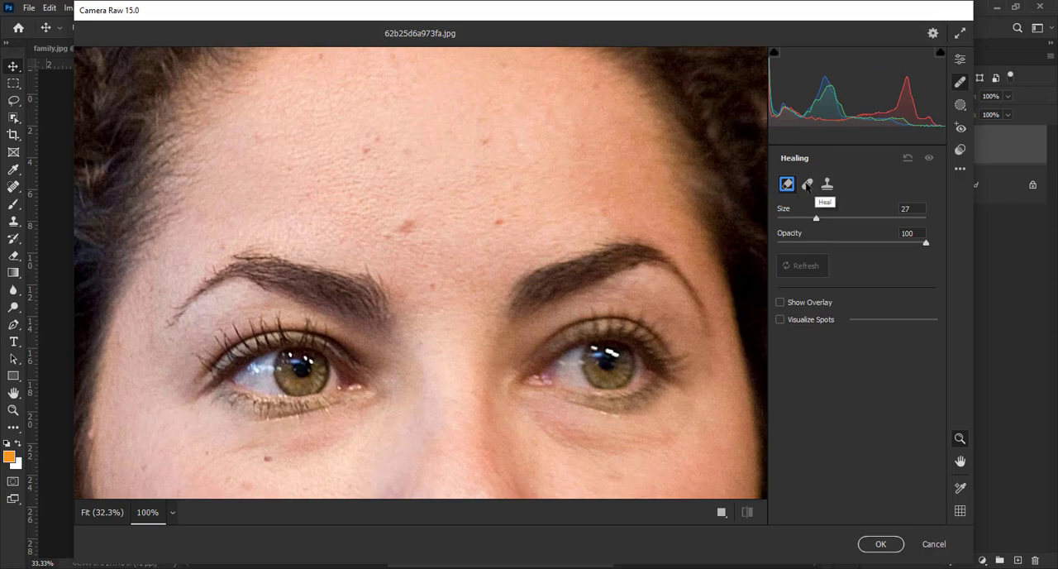
pyautogui.click(808, 185)
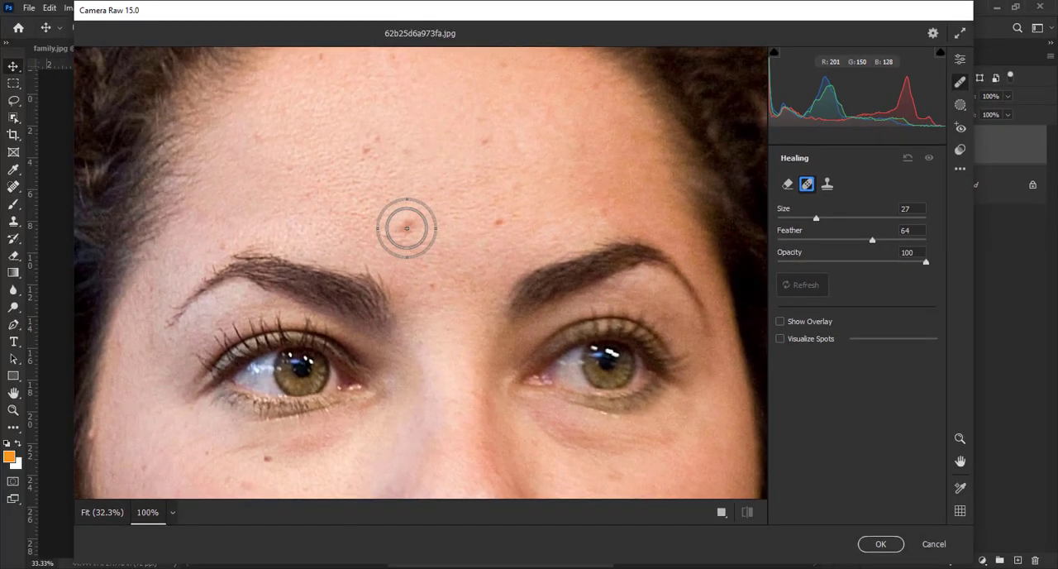
pyautogui.press('[')
pyautogui.press('[')
pyautogui.press('[')
pyautogui.press('[')
pyautogui.press('[')
pyautogui.press('[')
pyautogui.press('[')
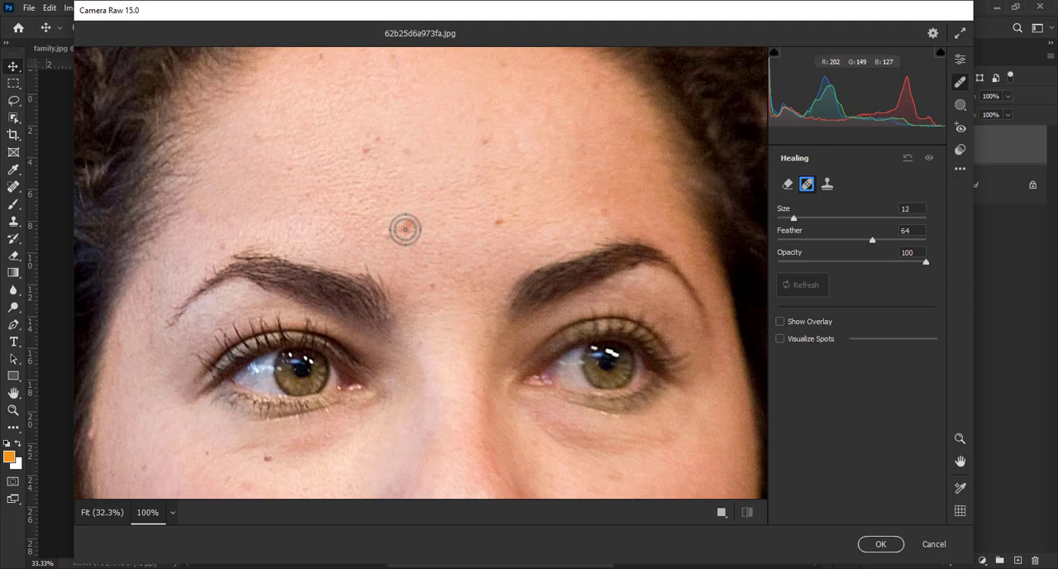
pyautogui.press(']')
pyautogui.press(']')
pyautogui.press(']')
pyautogui.press(']')
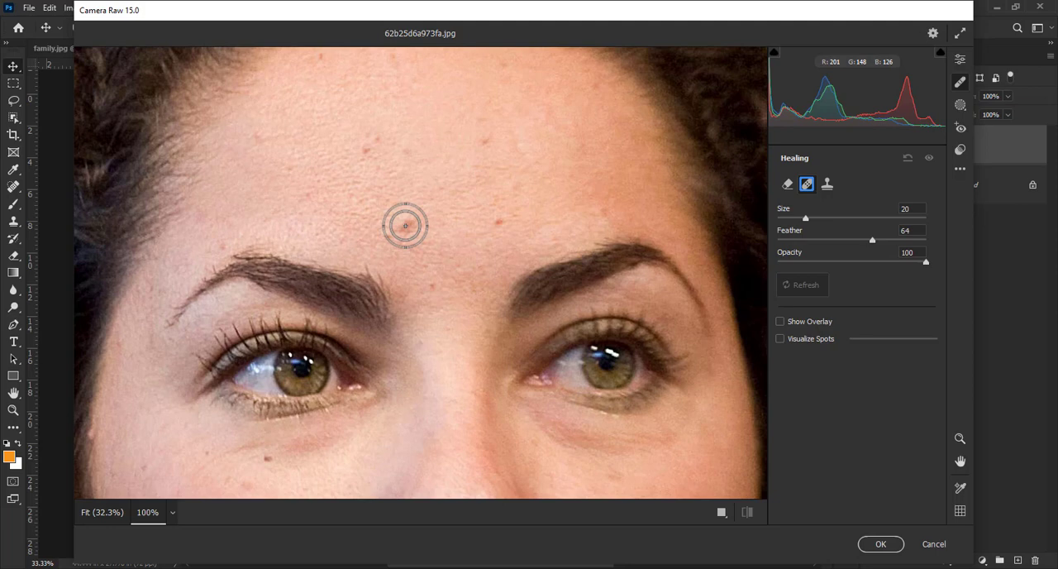
pyautogui.click(405, 225)
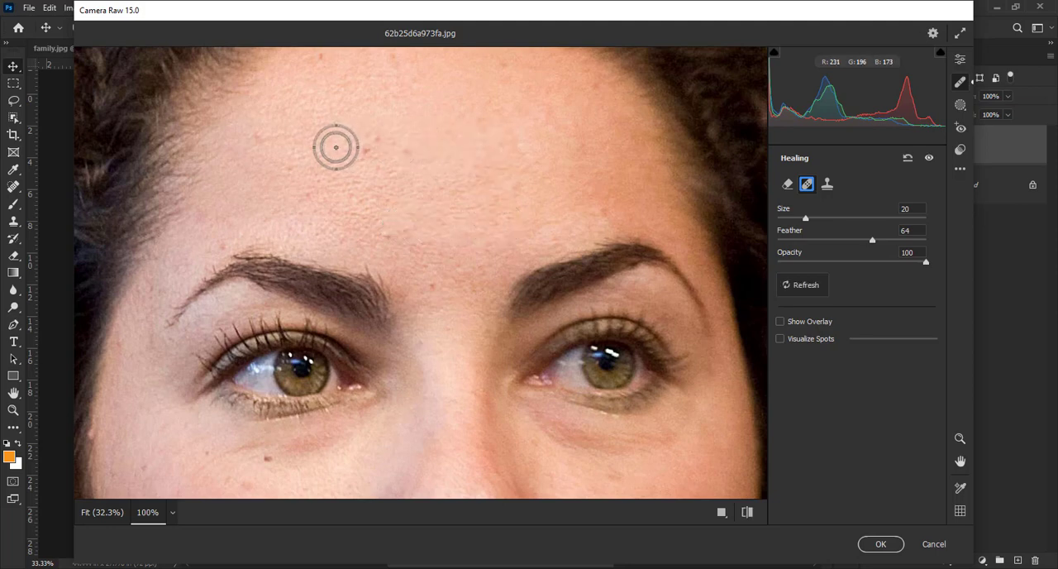
# Step: Heal the remaining small spots across the forehead with the size 20 Heal brush
pyautogui.click(368, 153)
pyautogui.click(373, 137)
pyautogui.click(404, 151)
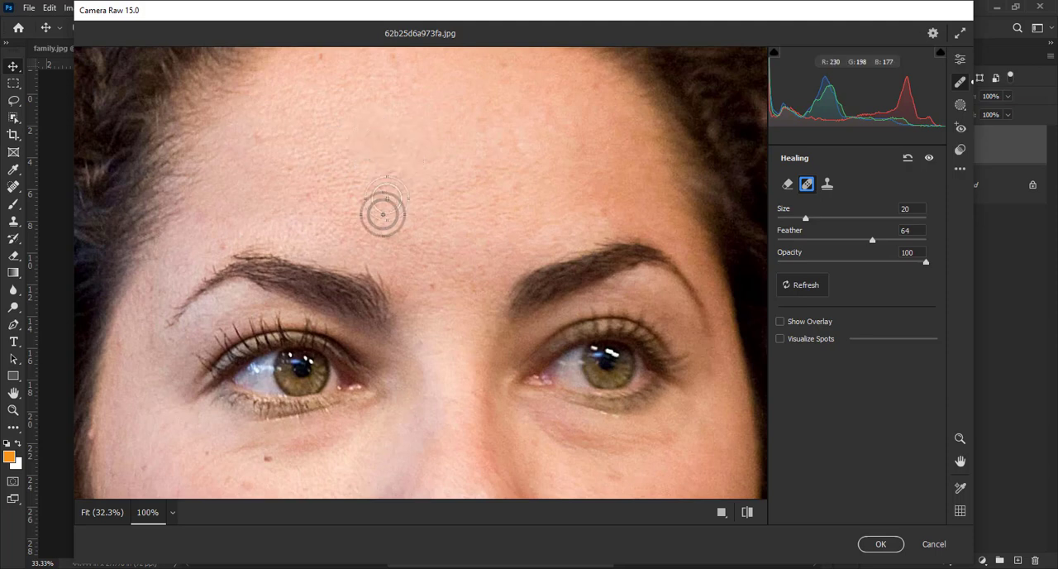
pyautogui.click(384, 234)
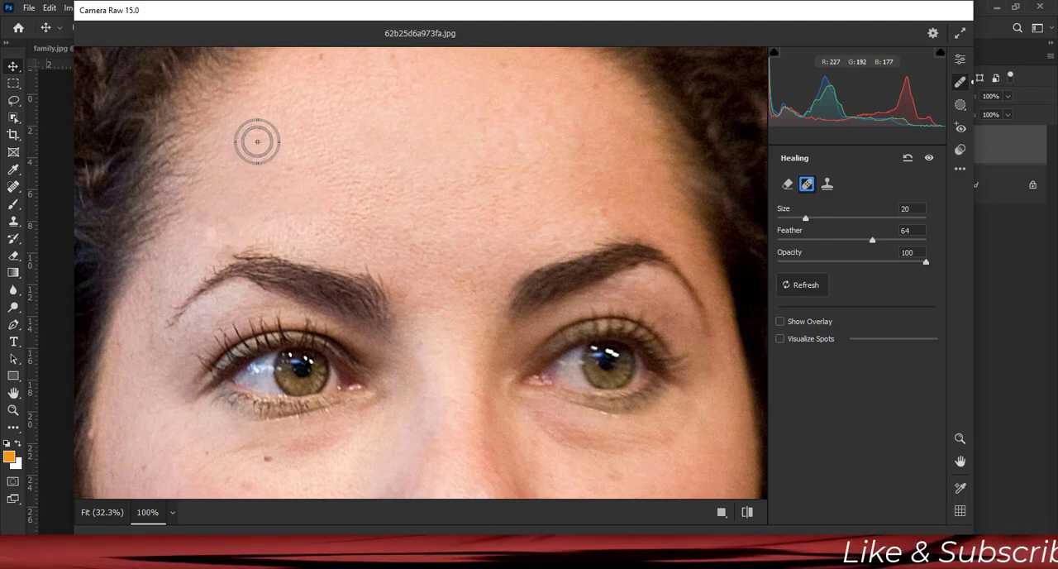
pyautogui.press('space')
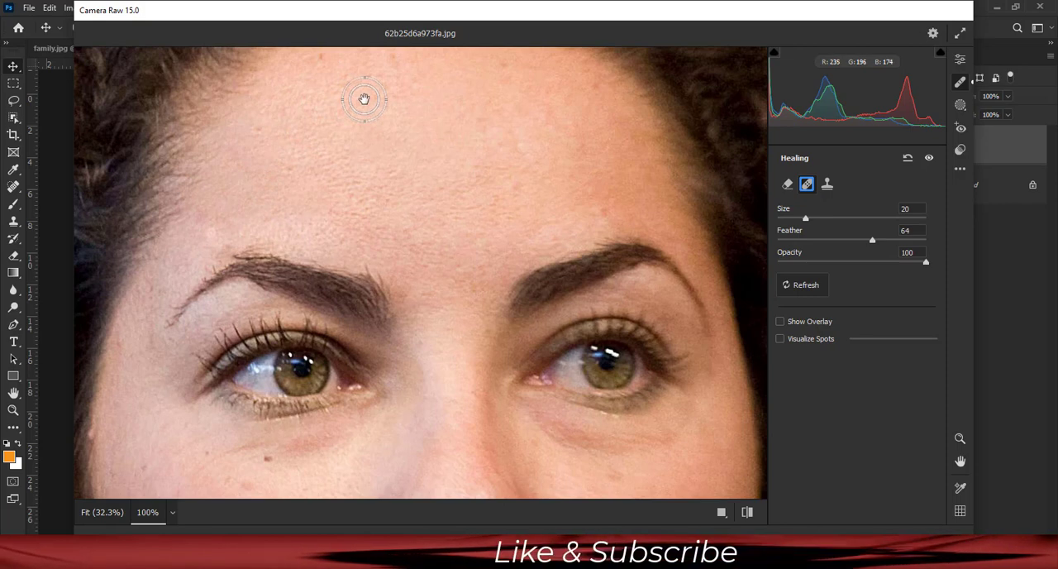
pyautogui.moveTo(367, 99); pyautogui.dragTo(375, 207)
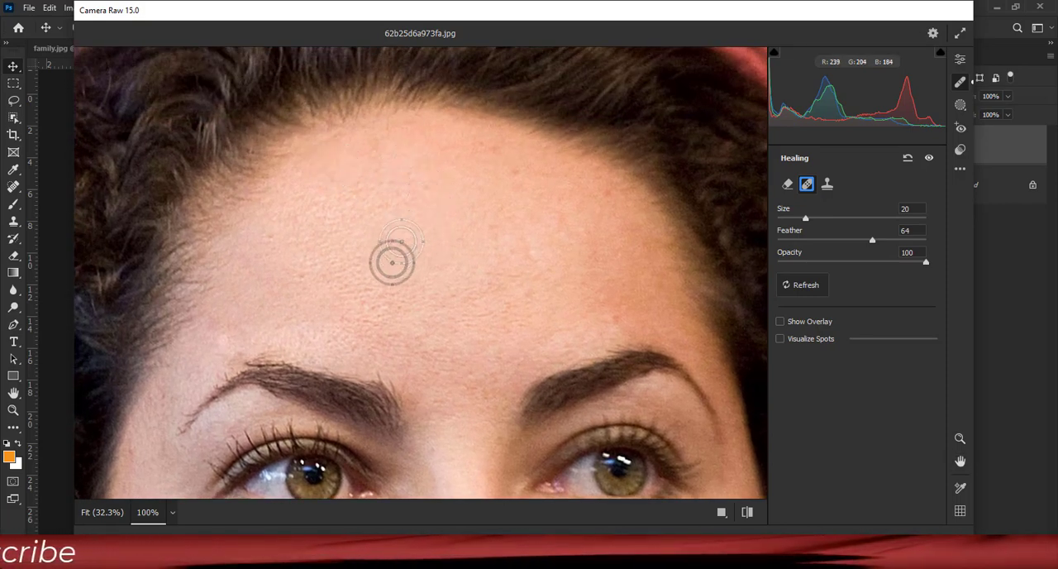
# Step: Heal the small blemishes on both cheeks below the eyes, reducing the Heal brush to size 12
pyautogui.press('space')
pyautogui.moveTo(432, 315); pyautogui.dragTo(449, 87)
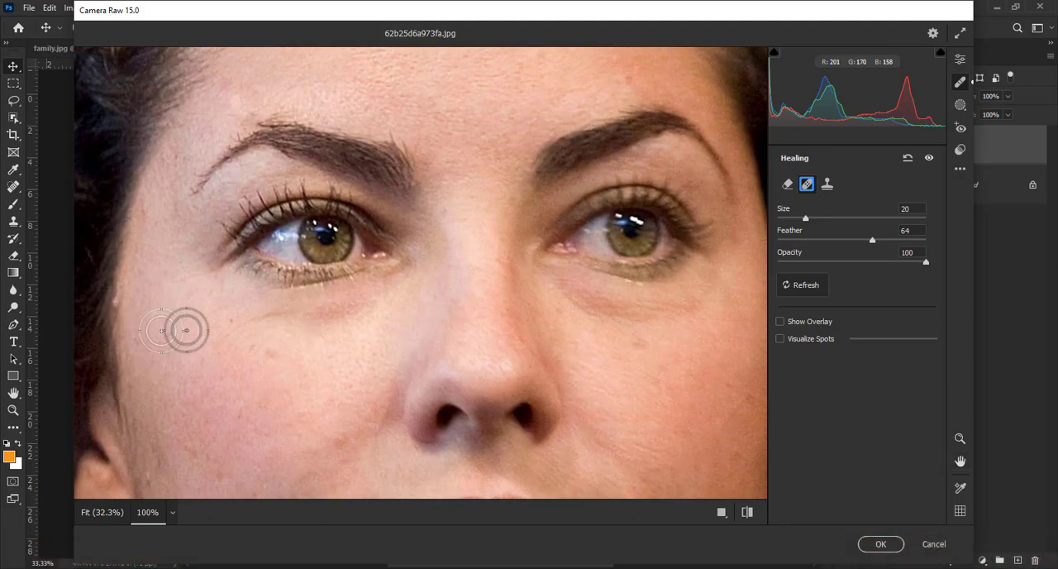
pyautogui.press('[')
pyautogui.press('[')
pyautogui.press('[')
pyautogui.press('[')
pyautogui.press('[')
pyautogui.press('[')
pyautogui.press('[')
pyautogui.press('[')
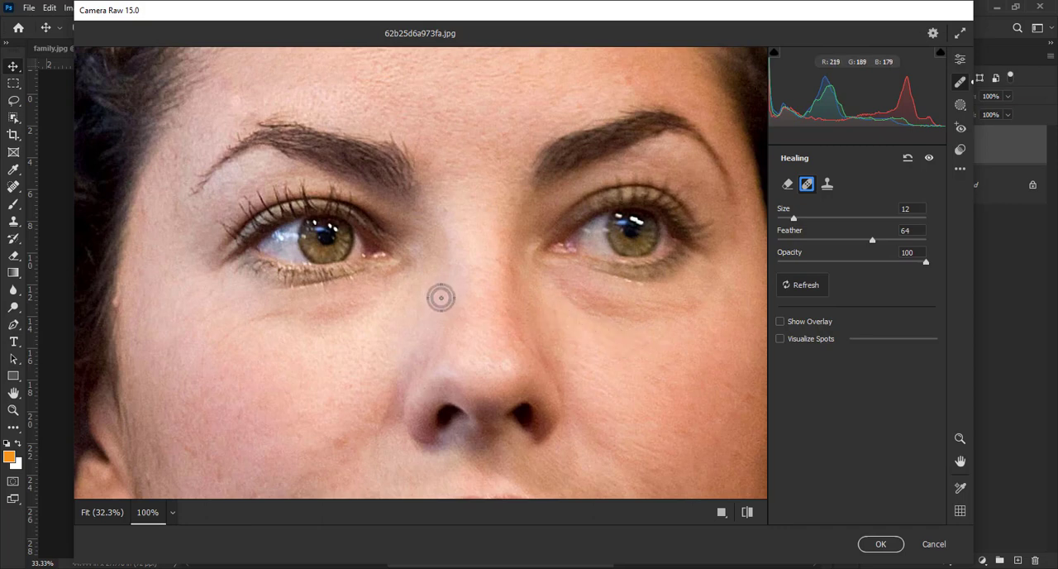
# Step: Set the Heal brush size to 10 and reset all healing edits on the portrait
pyautogui.press('[')
pyautogui.press(']')
pyautogui.press(']')
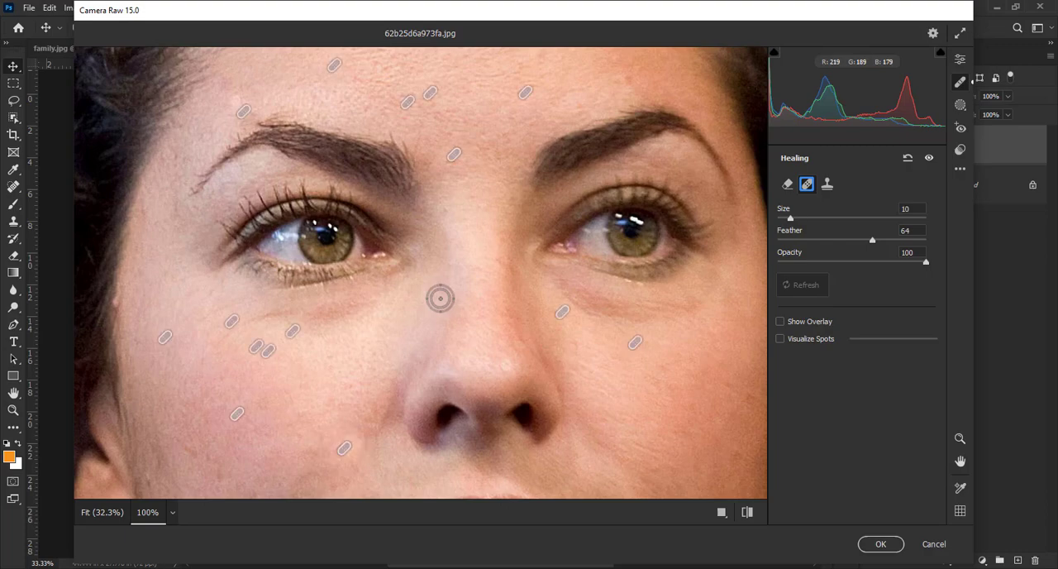
pyautogui.press('[')
pyautogui.press('[')
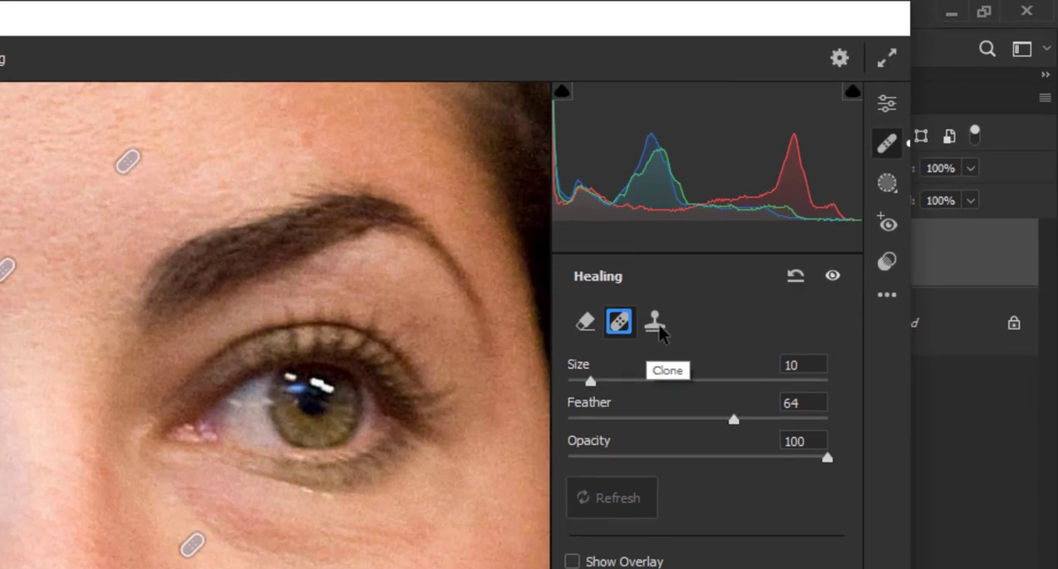
pyautogui.click(794, 280)
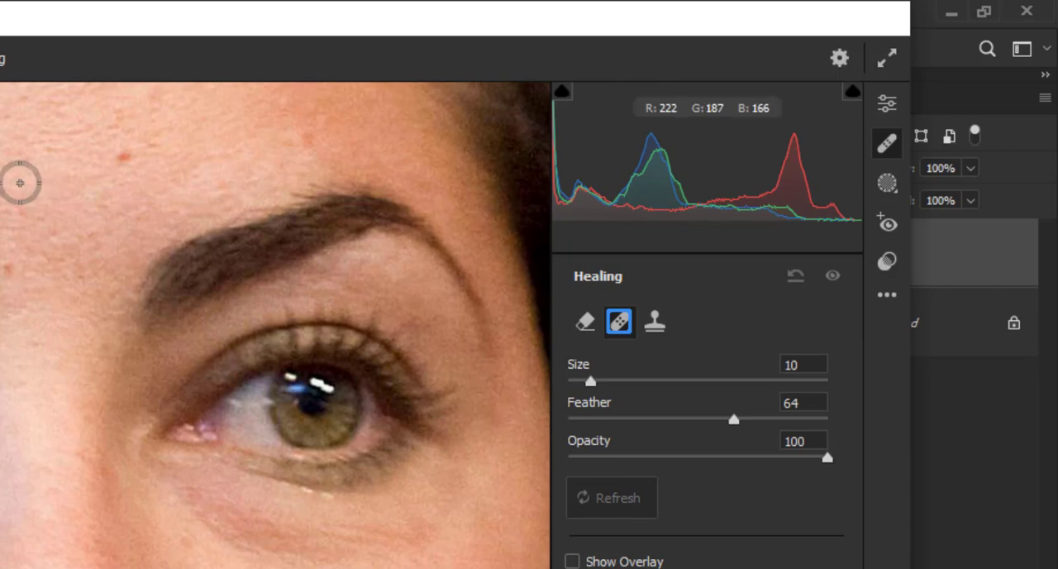
# Step: Clone over the small forehead spot above the inner end of the image's right brow at size 10, and show the healing overlay
pyautogui.press('space')
pyautogui.moveTo(20, 183); pyautogui.dragTo(430, 257)
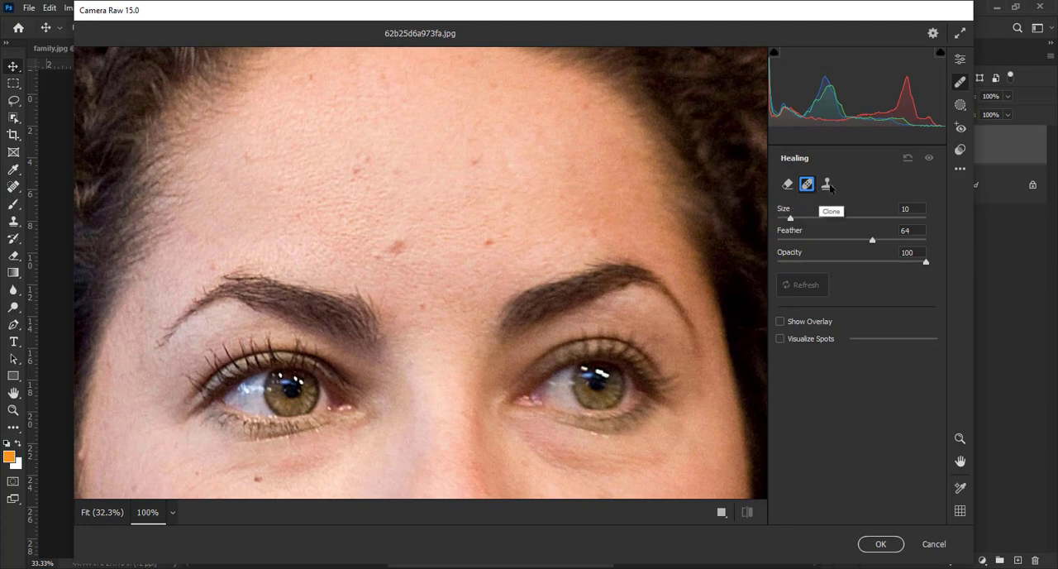
pyautogui.click(829, 187)
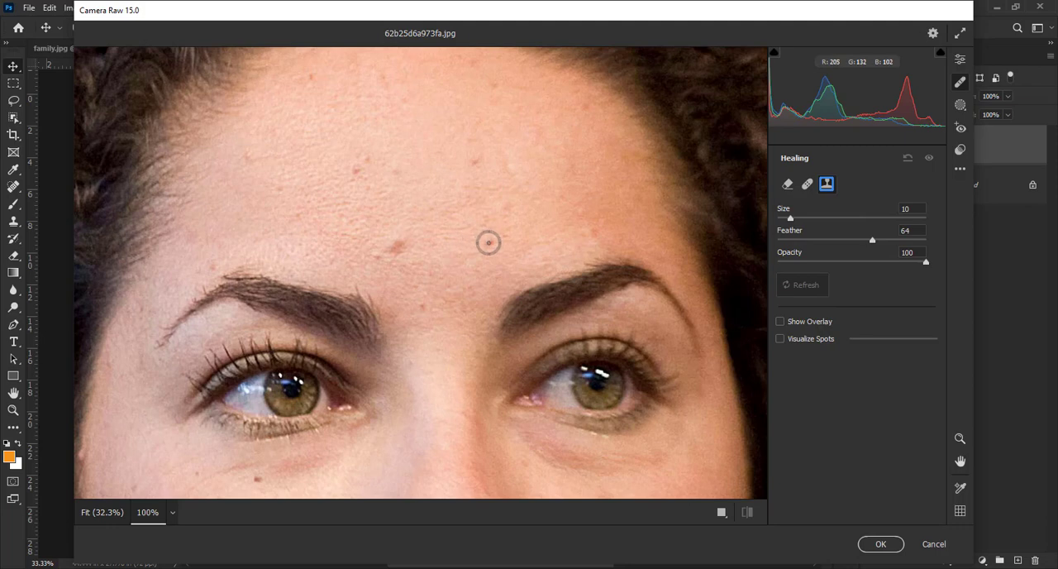
pyautogui.click(489, 243)
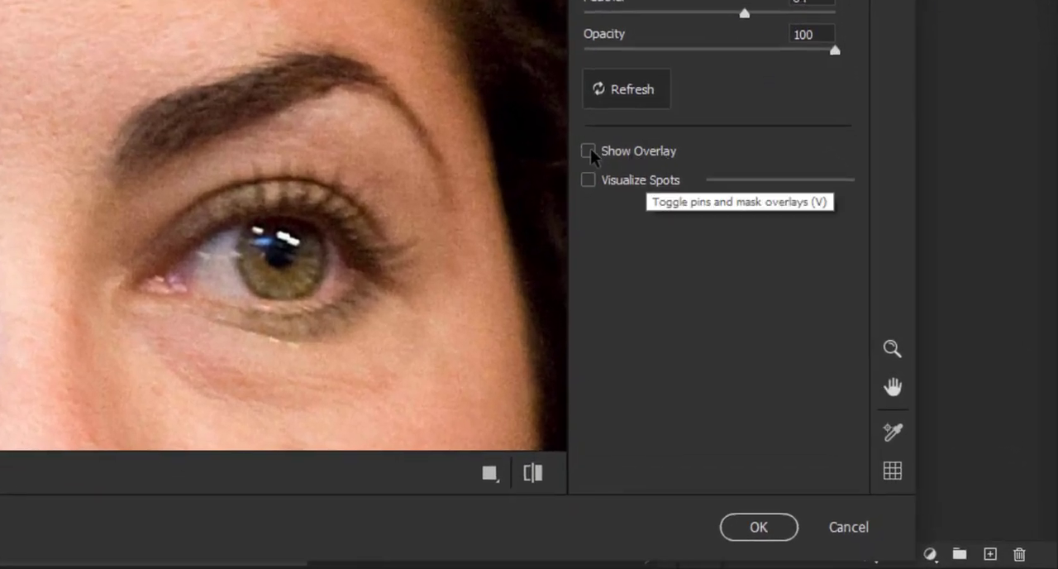
pyautogui.click(588, 151)
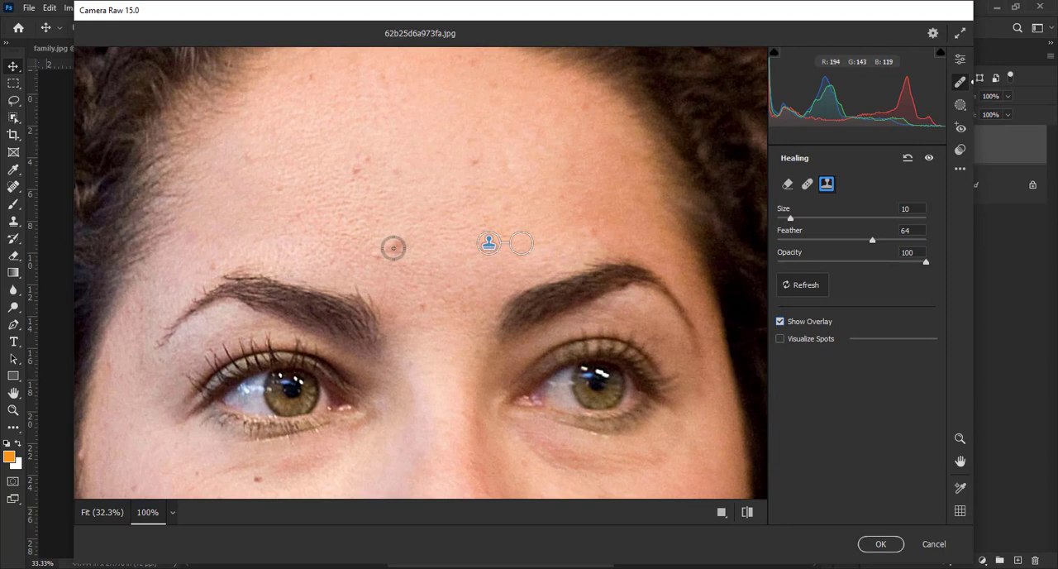
# Step: Clone over the large mid-forehead blemish at size 16, moving its source circle to clean skin between the brows
pyautogui.press(']')
pyautogui.press(']')
pyautogui.press(']')
pyautogui.press(']')
pyautogui.press(']')
pyautogui.press(']')
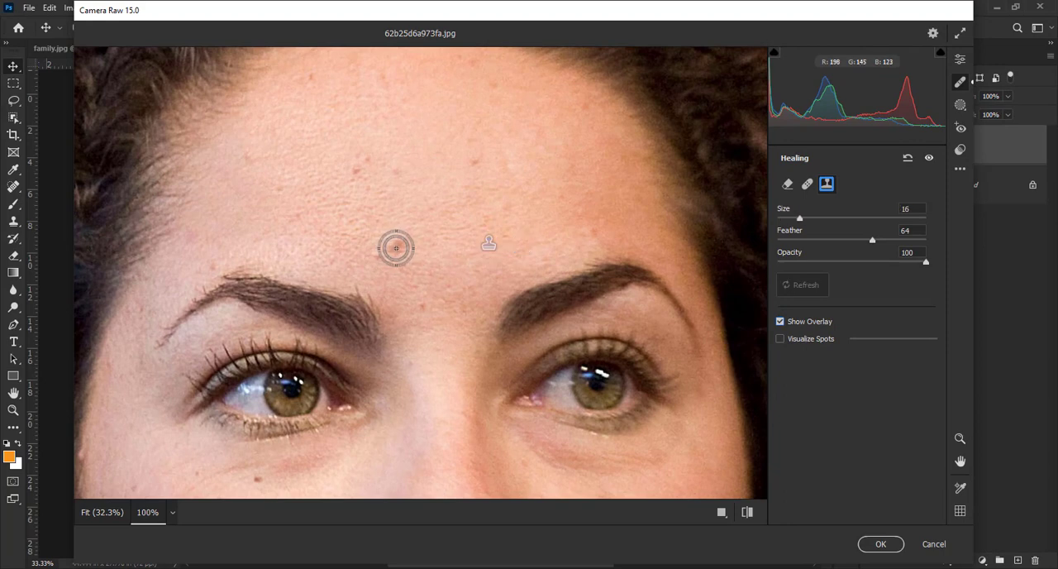
pyautogui.click(396, 249)
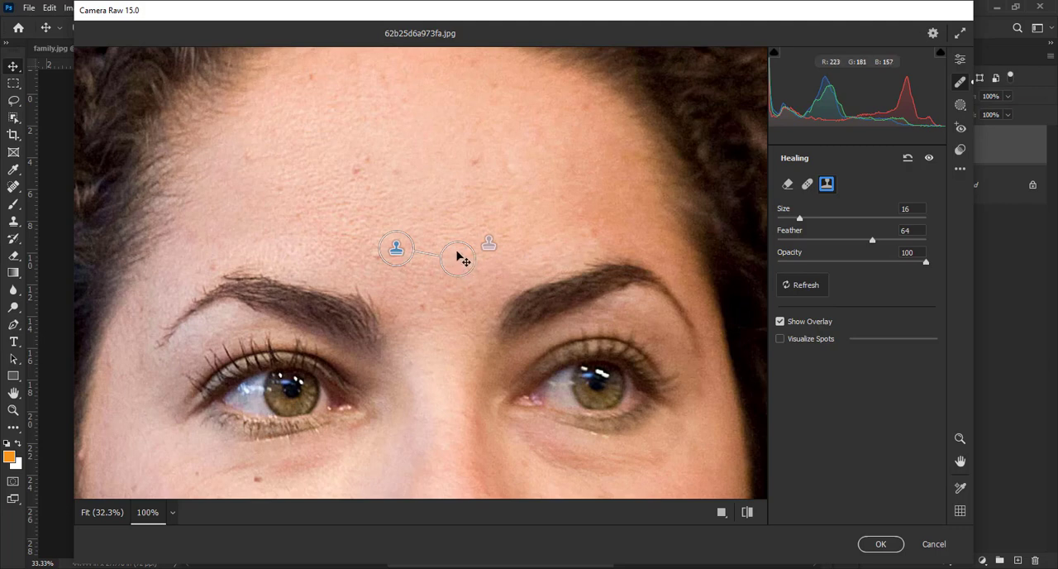
pyautogui.moveTo(456, 251)
pyautogui.mouseDown()
pyautogui.moveTo(432, 201)
pyautogui.moveTo(444, 274)
pyautogui.moveTo(404, 284)
pyautogui.moveTo(465, 279)
pyautogui.mouseUp()
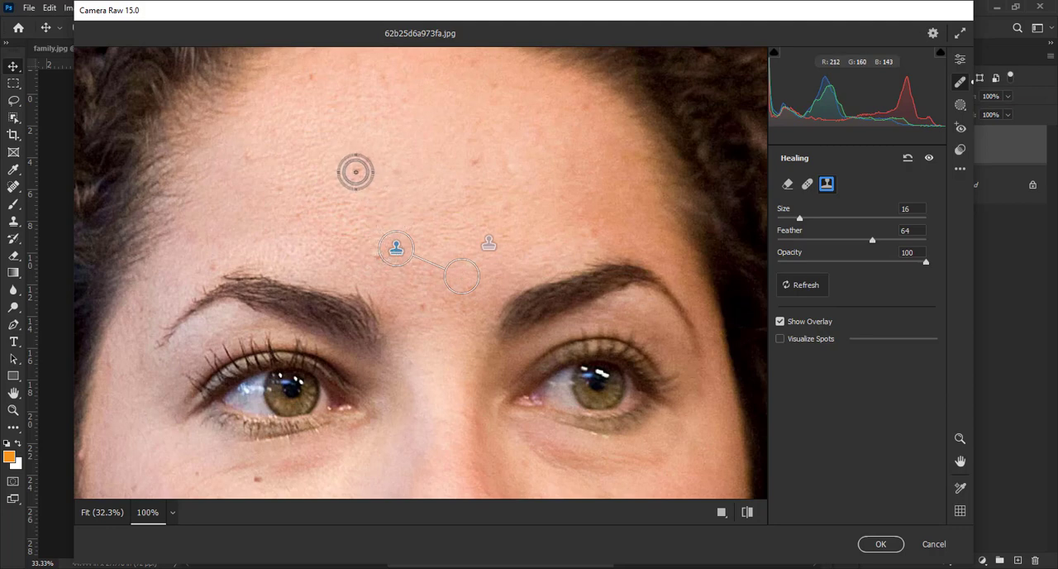
# Step: Clone over the spots near the hairline and on the forehead's left half, moving the leftmost spot's source up onto clean skin
pyautogui.click(355, 171)
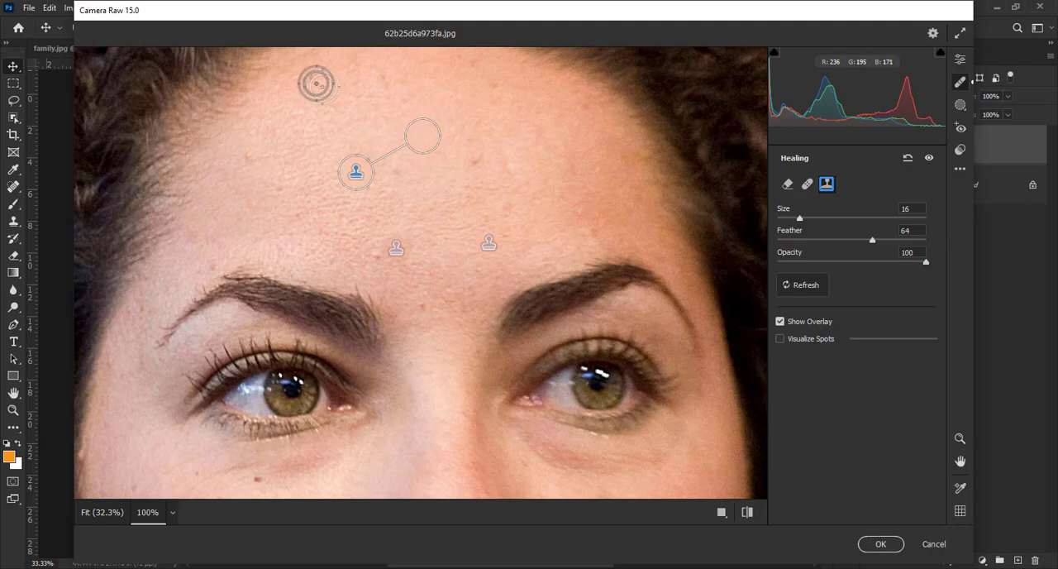
pyautogui.click(311, 78)
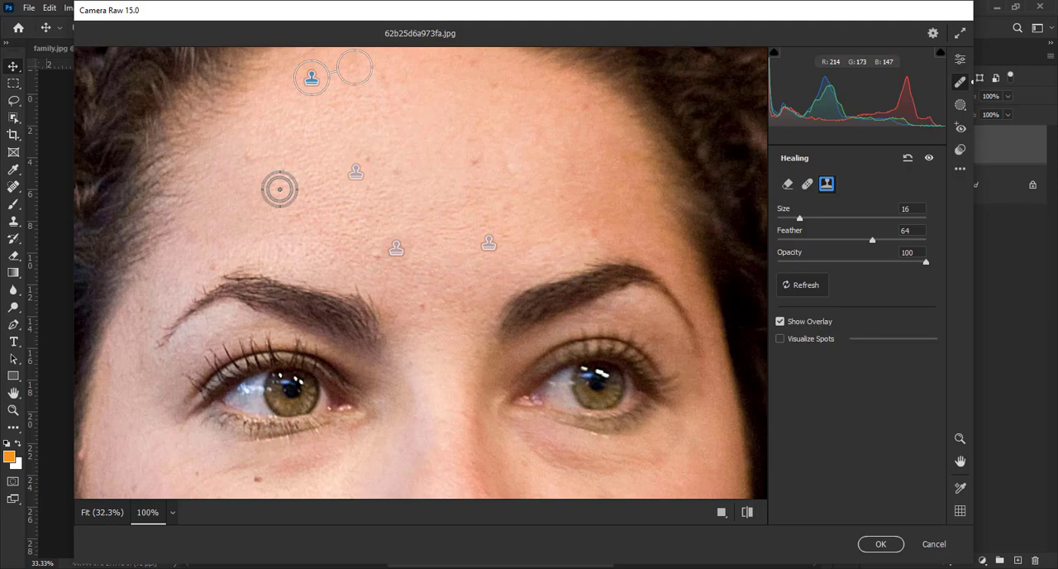
pyautogui.click(280, 190)
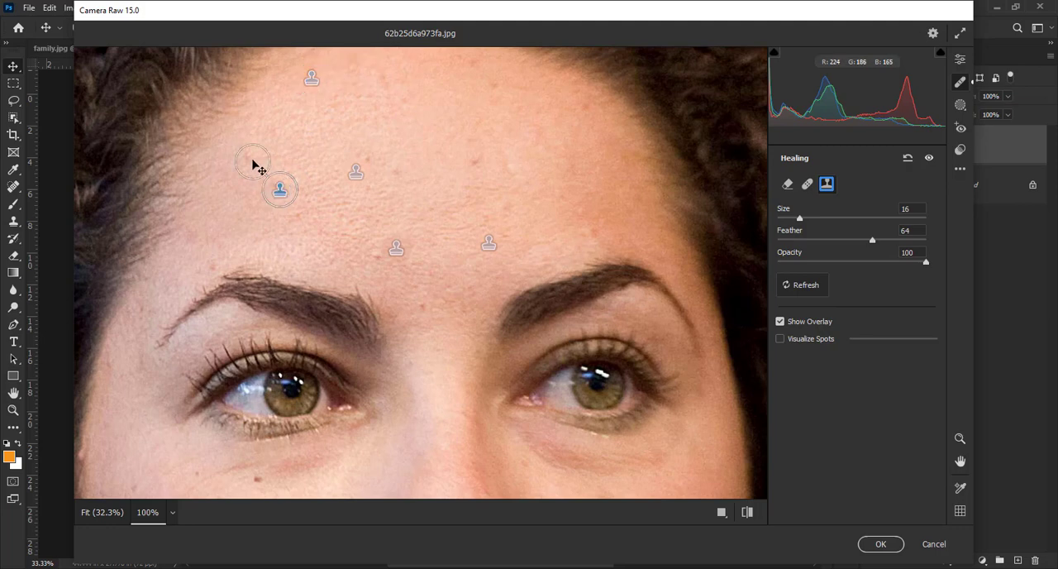
pyautogui.moveTo(260, 160); pyautogui.dragTo(309, 148)
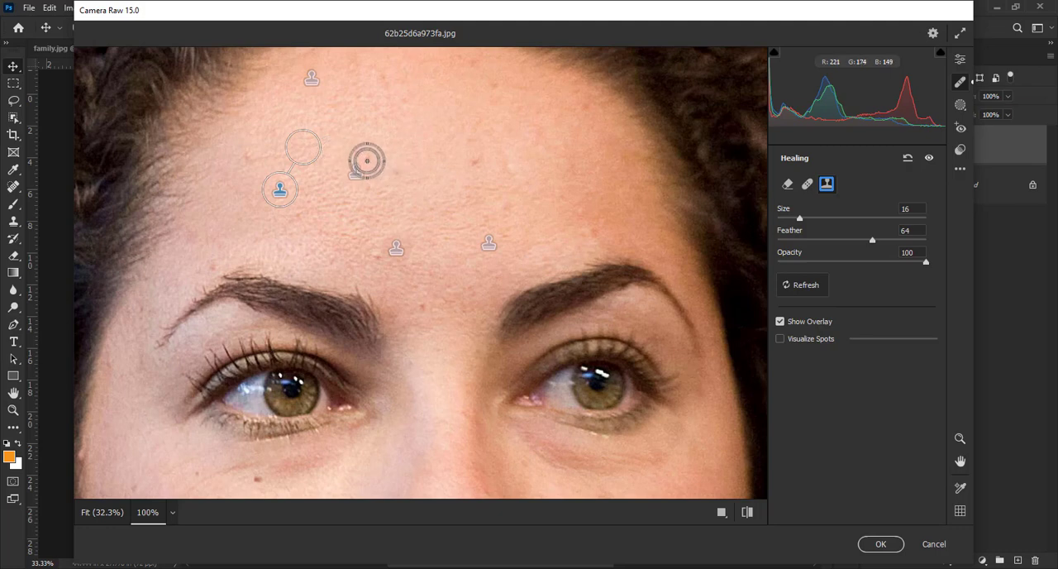
# Step: Clone over the remaining spots across the upper middle of the forehead, repositioning the sources of the last two onto clean skin
pyautogui.click(367, 160)
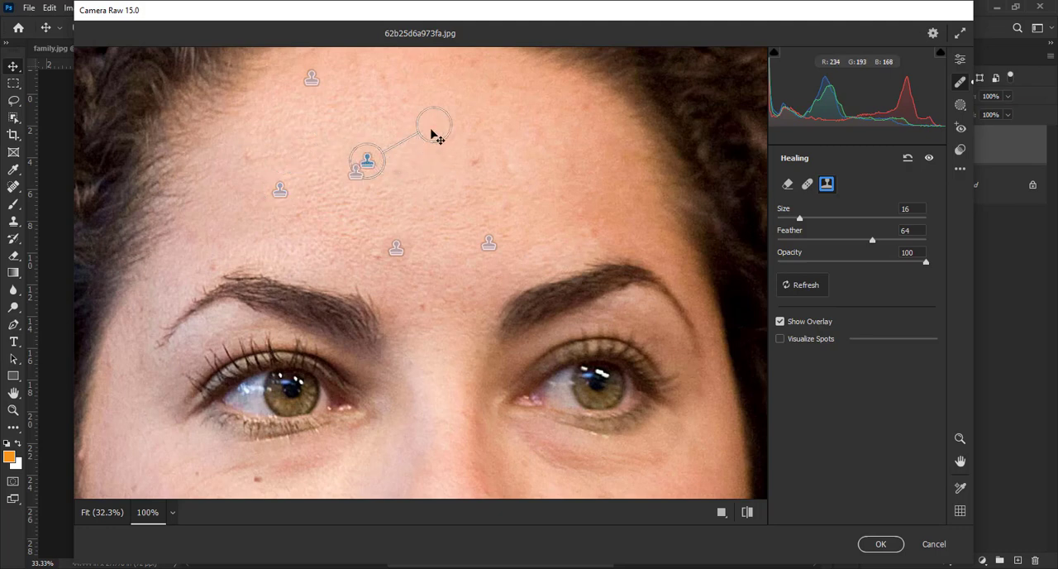
pyautogui.click(398, 173)
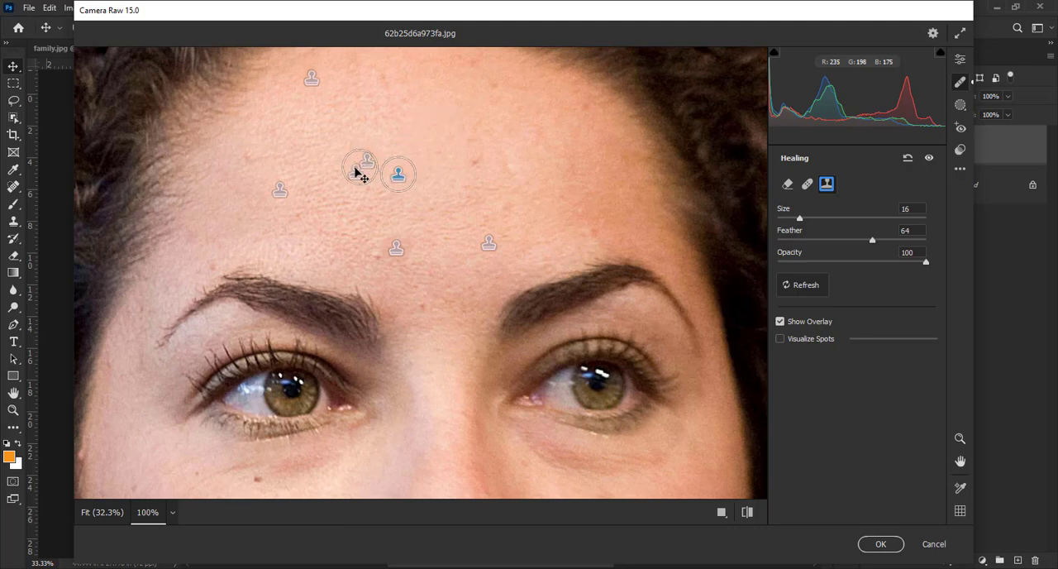
pyautogui.moveTo(359, 171)
pyautogui.mouseDown()
pyautogui.moveTo(411, 222)
pyautogui.moveTo(427, 208)
pyautogui.mouseUp()
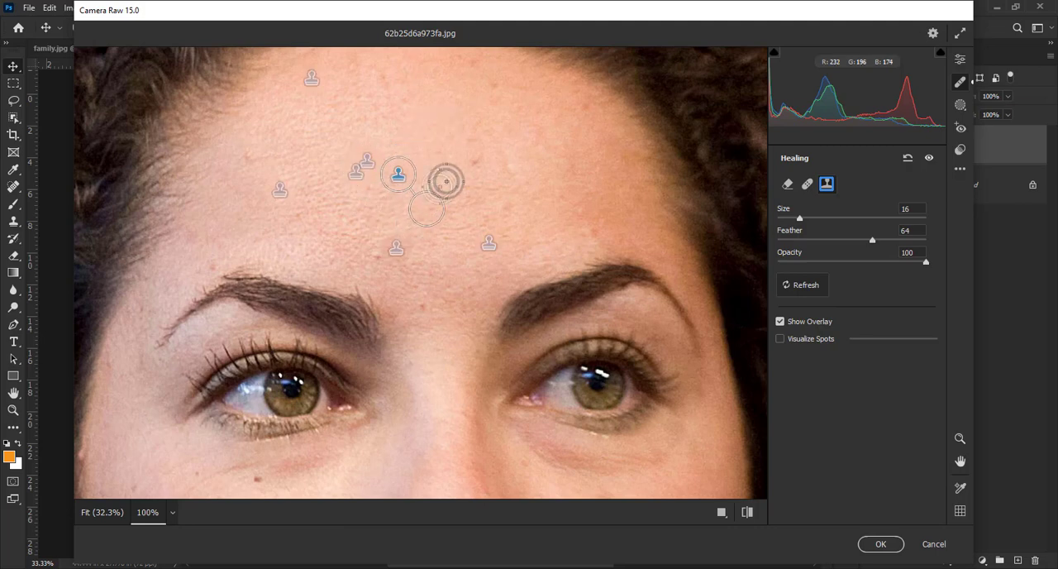
pyautogui.click(470, 162)
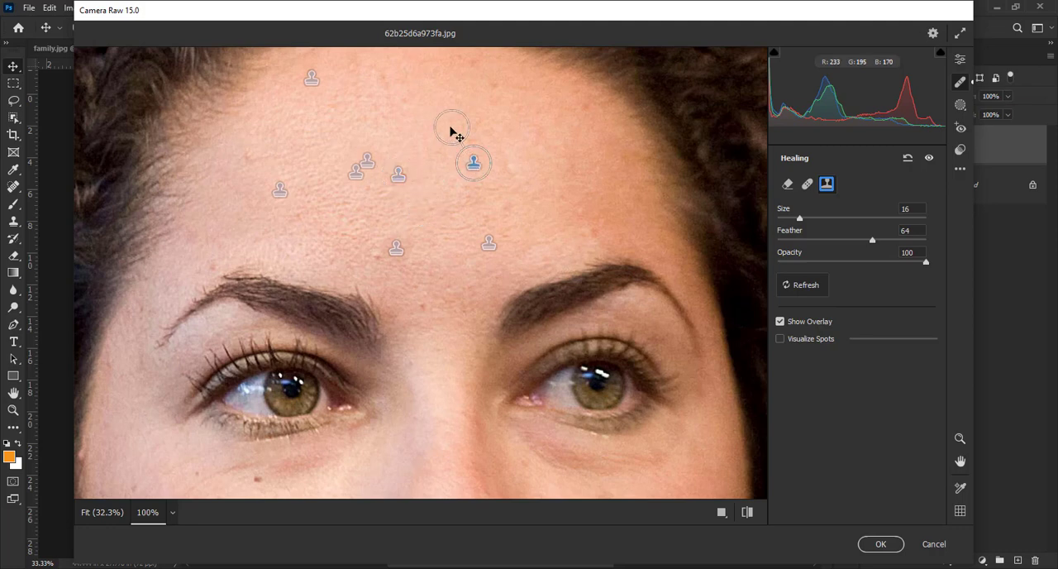
pyautogui.moveTo(451, 132)
pyautogui.mouseDown()
pyautogui.moveTo(503, 125)
pyautogui.moveTo(540, 146)
pyautogui.mouseUp()
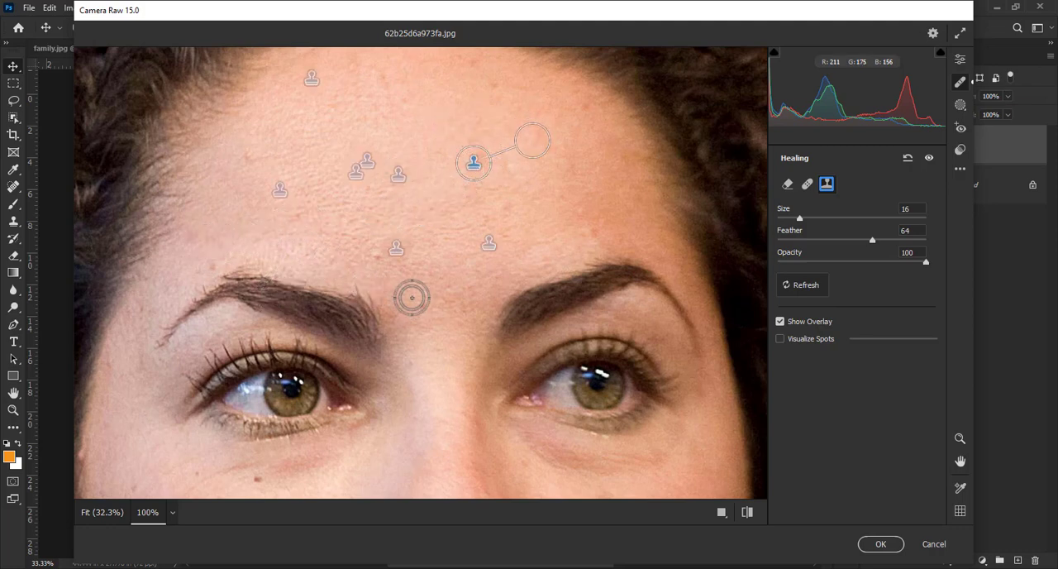
# Step: Clone over three blemishes on the image's left cheek below the eye, adjusting their sources onto clean skin, and hide the healing overlay
pyautogui.press('space')
pyautogui.moveTo(412, 297); pyautogui.dragTo(432, 116)
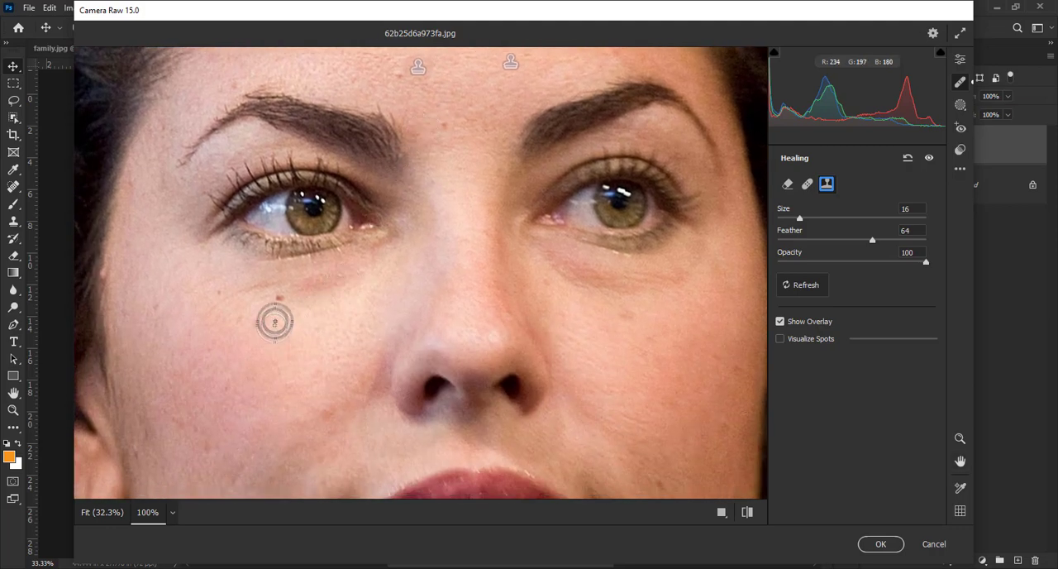
pyautogui.click(279, 298)
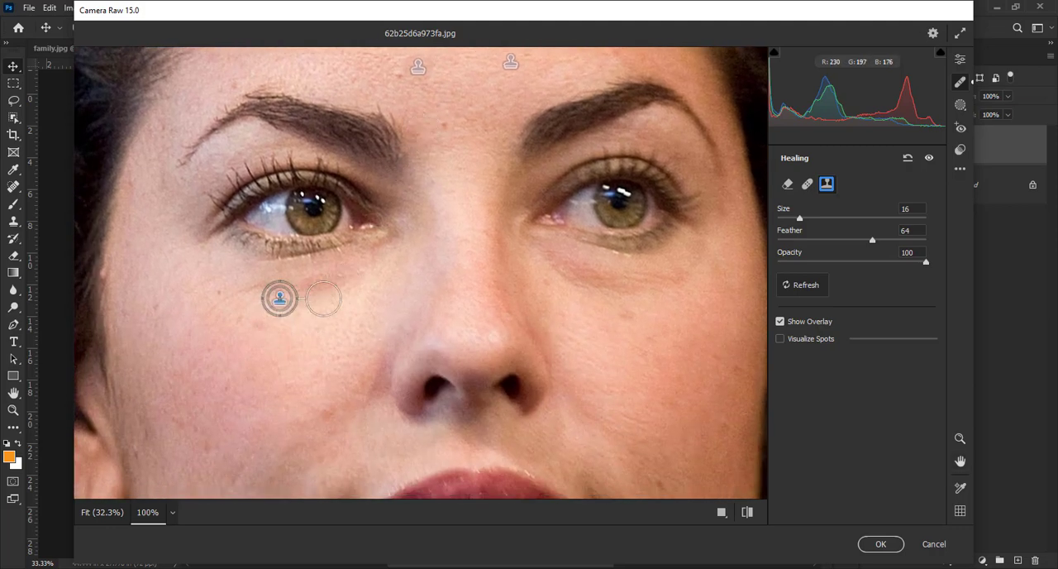
pyautogui.moveTo(326, 306); pyautogui.dragTo(296, 355)
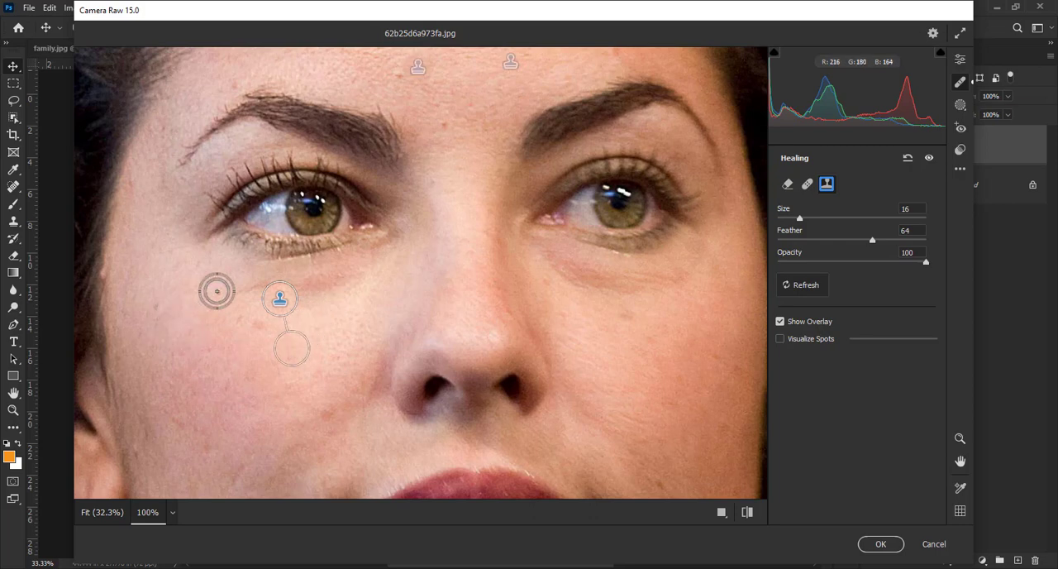
pyautogui.click(216, 291)
pyautogui.moveTo(456, 295); pyautogui.dragTo(403, 317)
pyautogui.moveTo(287, 347); pyautogui.dragTo(202, 339)
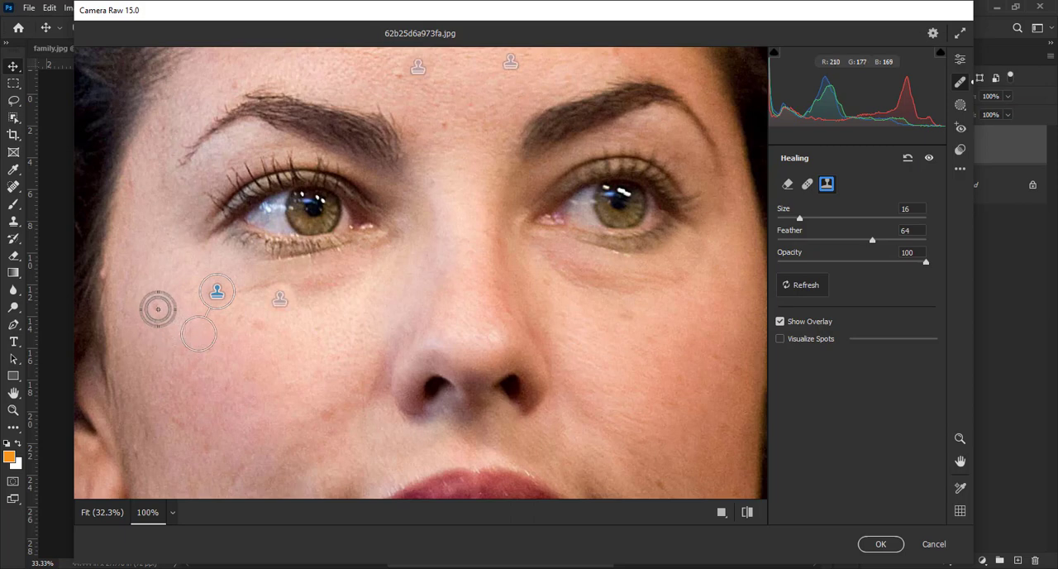
pyautogui.click(157, 309)
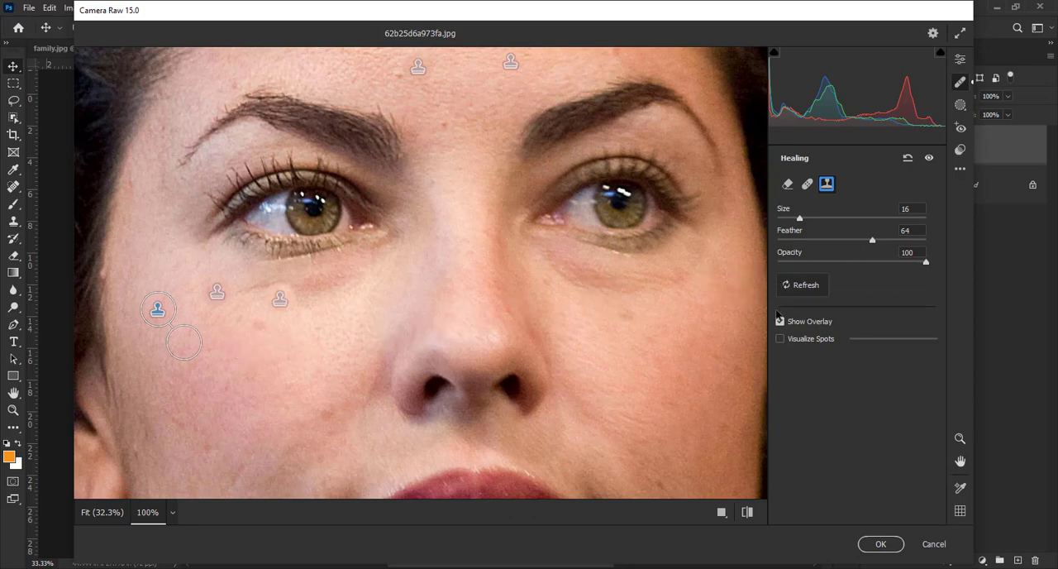
pyautogui.click(780, 321)
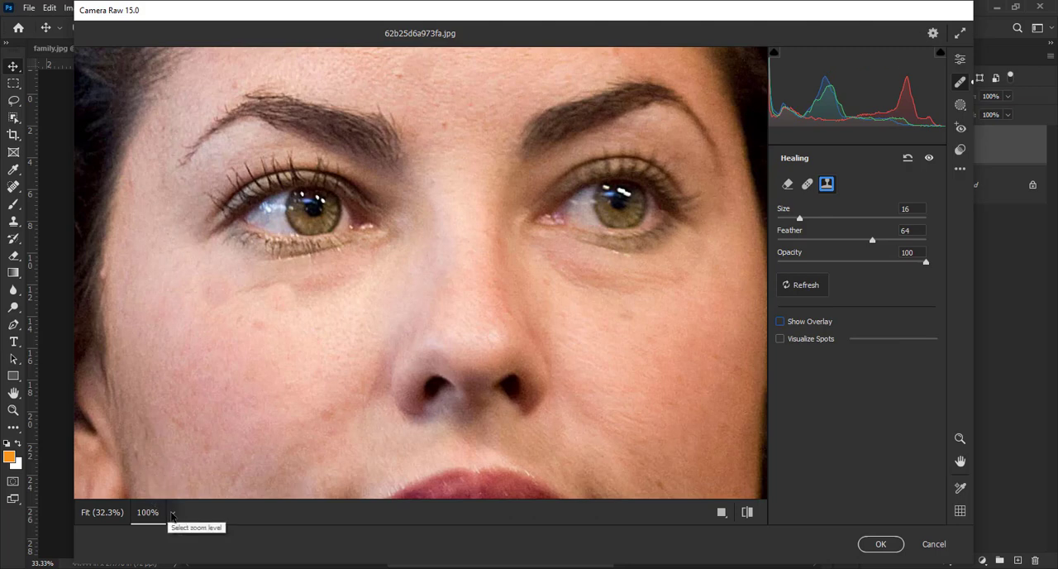
# Step: Remove the remaining small face and forehead spots at 66% zoom with the Heal brush at size 10, and apply the Camera Raw edits
pyautogui.click(172, 512)
pyautogui.click(196, 355)
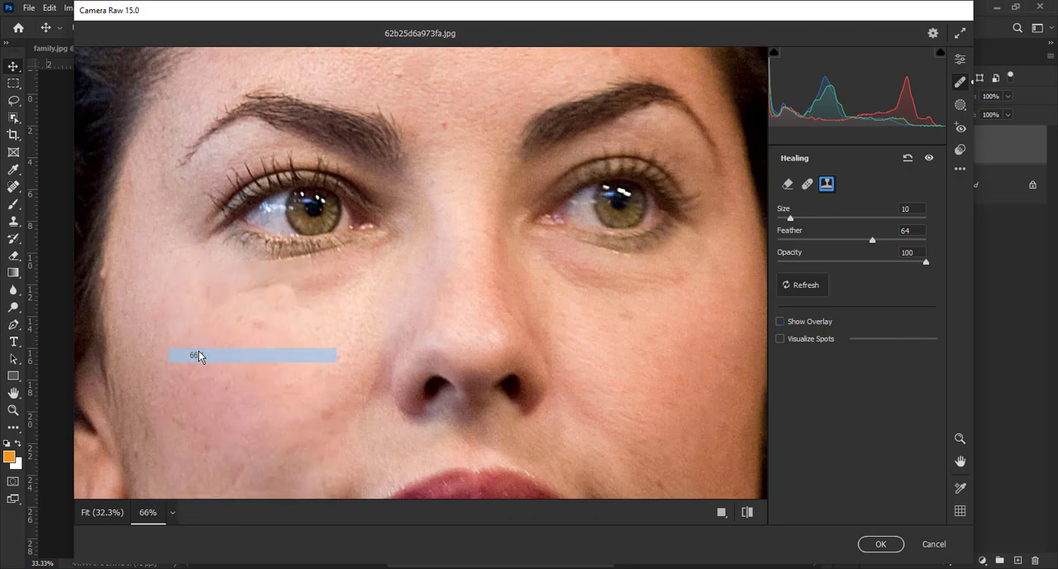
pyautogui.press('[')
pyautogui.press('[')
pyautogui.press('[')
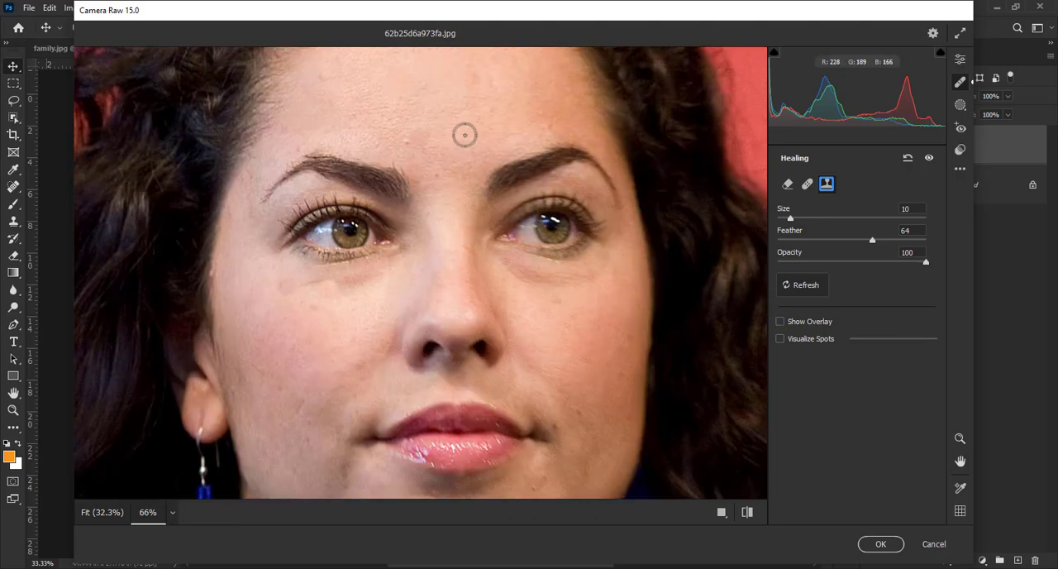
pyautogui.press('space')
pyautogui.moveTo(463, 116); pyautogui.dragTo(425, 203)
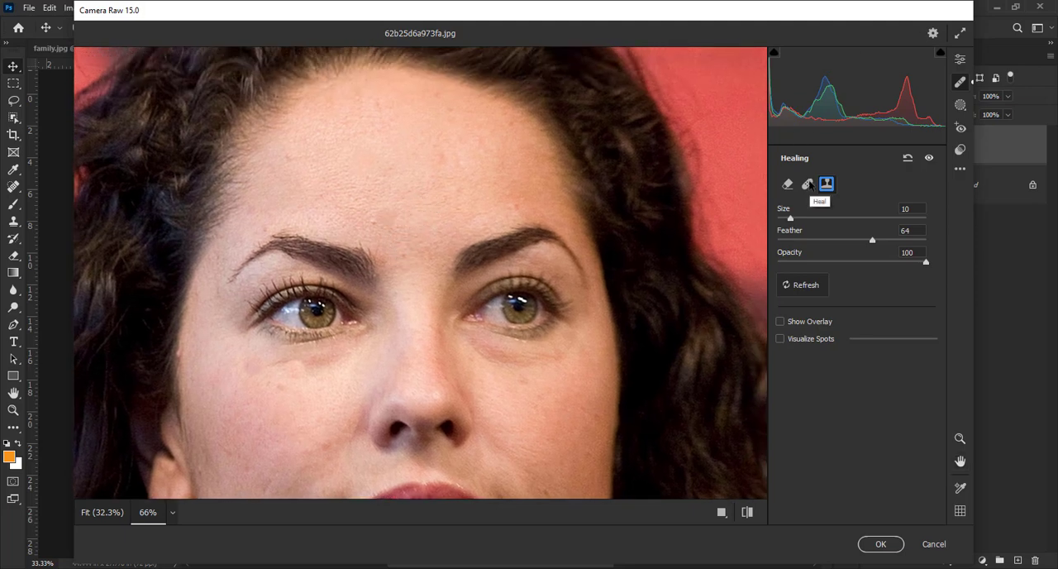
pyautogui.click(808, 185)
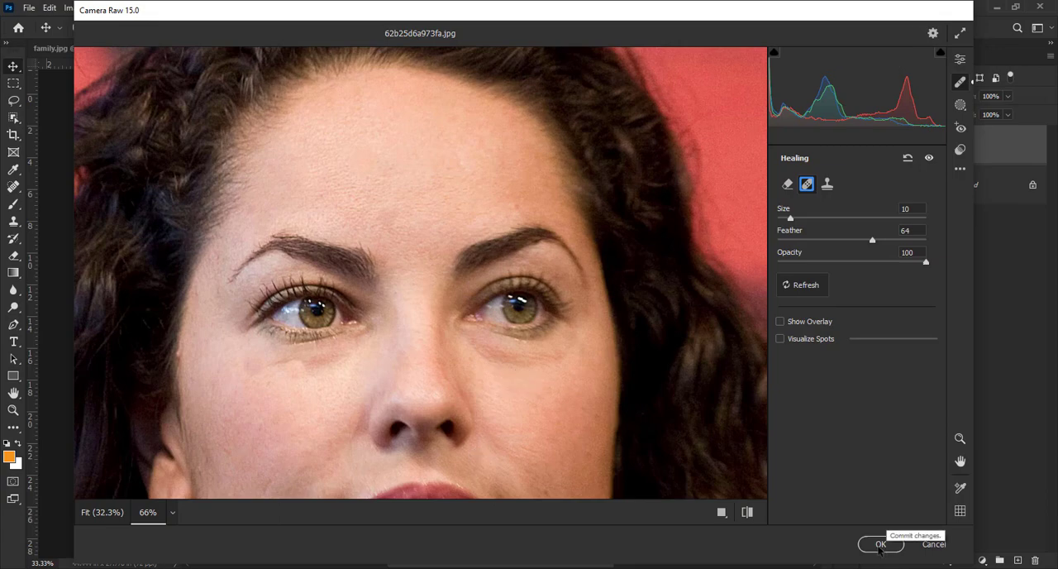
pyautogui.click(882, 544)
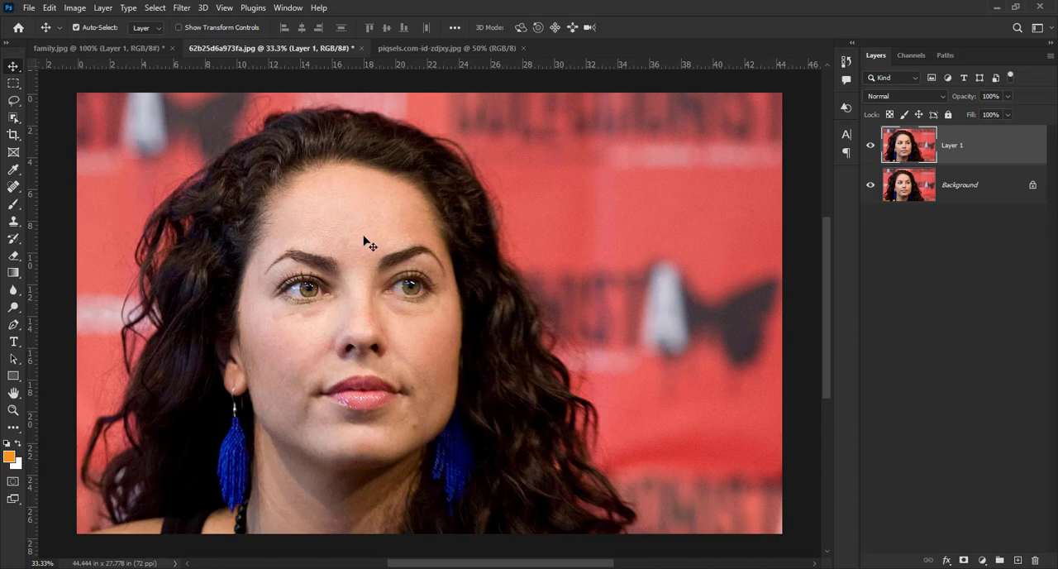
# Step: Compare the portrait before and after retouching by hiding and reshowing Layer 1
pyautogui.scroll(4, 364, 241)
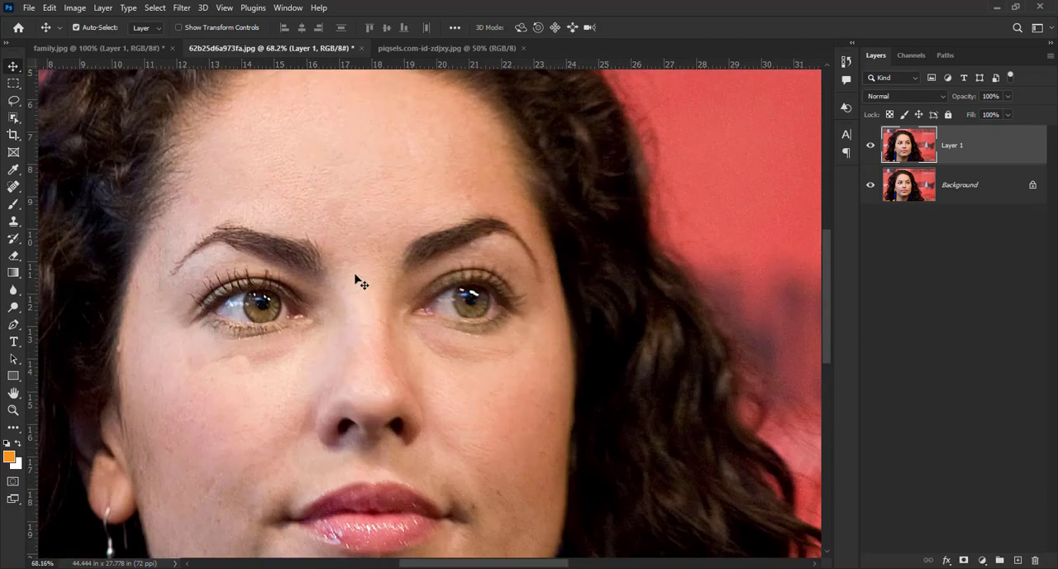
pyautogui.click(870, 146)
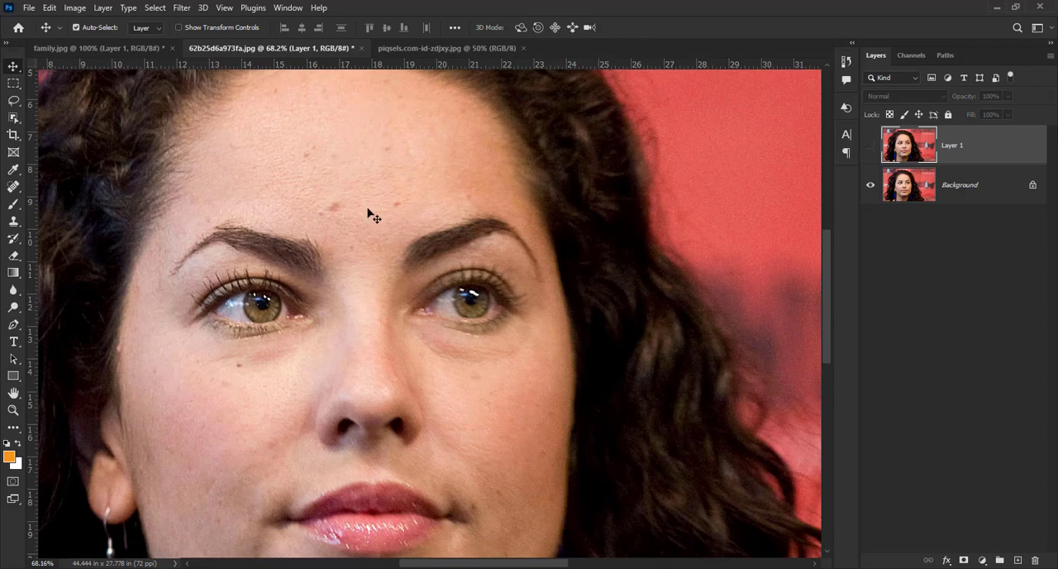
pyautogui.click(871, 147)
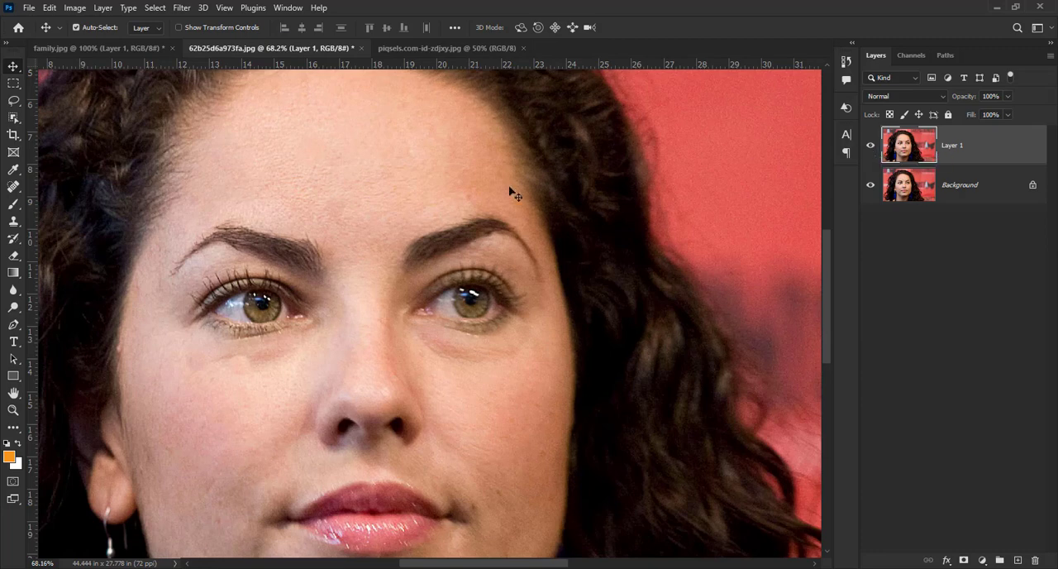
pyautogui.scroll(-2, 437, 252)
pyautogui.scroll(-1, 437, 252)
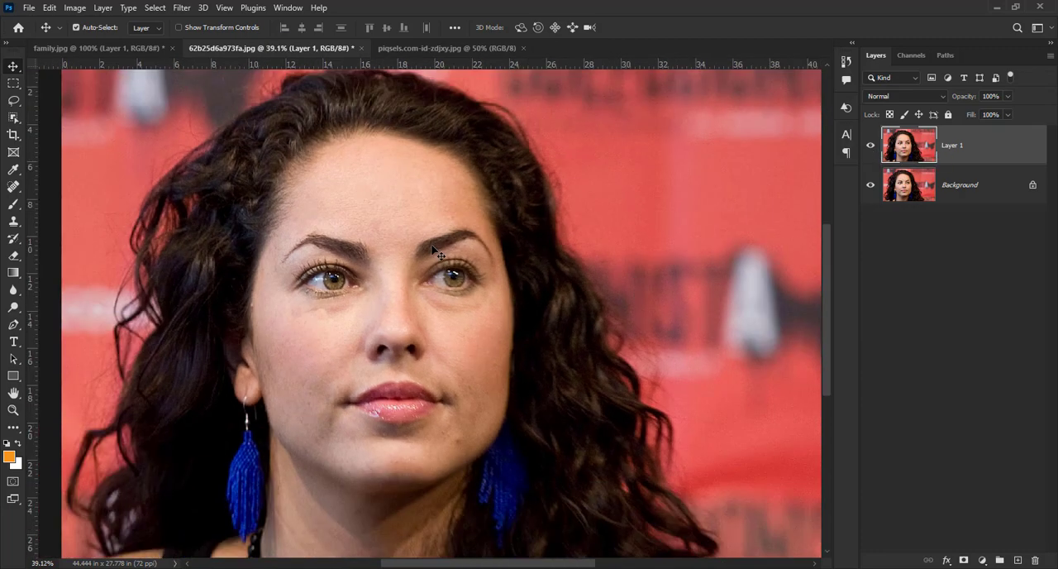
# Step: Switch to the seaside photo, duplicate its Background layer, and convert the duplicate to a smart object
pyautogui.click(413, 47)
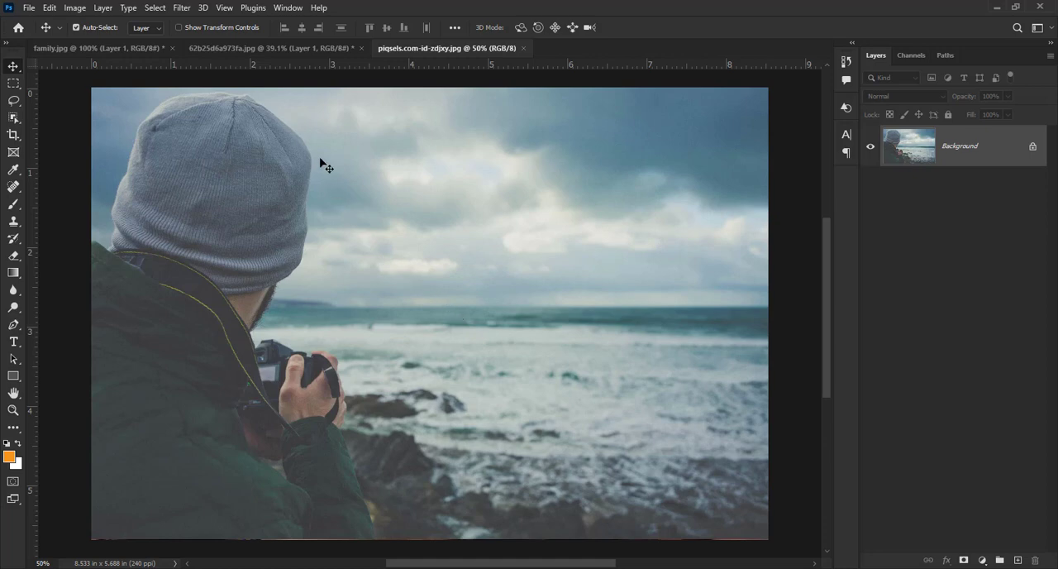
pyautogui.click(181, 7)
pyautogui.moveTo(287, 7)
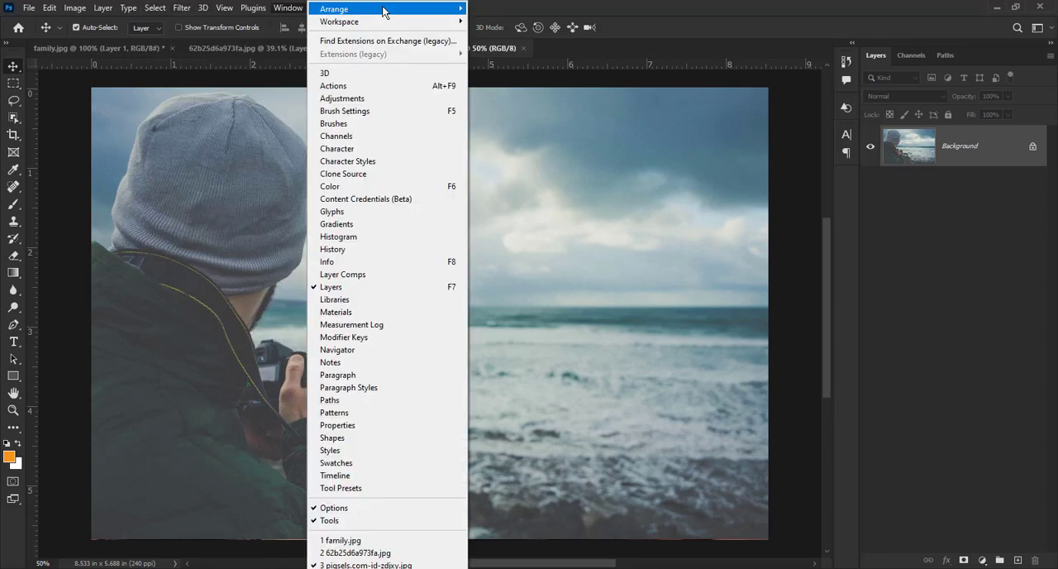
pyautogui.click(557, 19)
pyautogui.hotkey('ctrl', 'j')
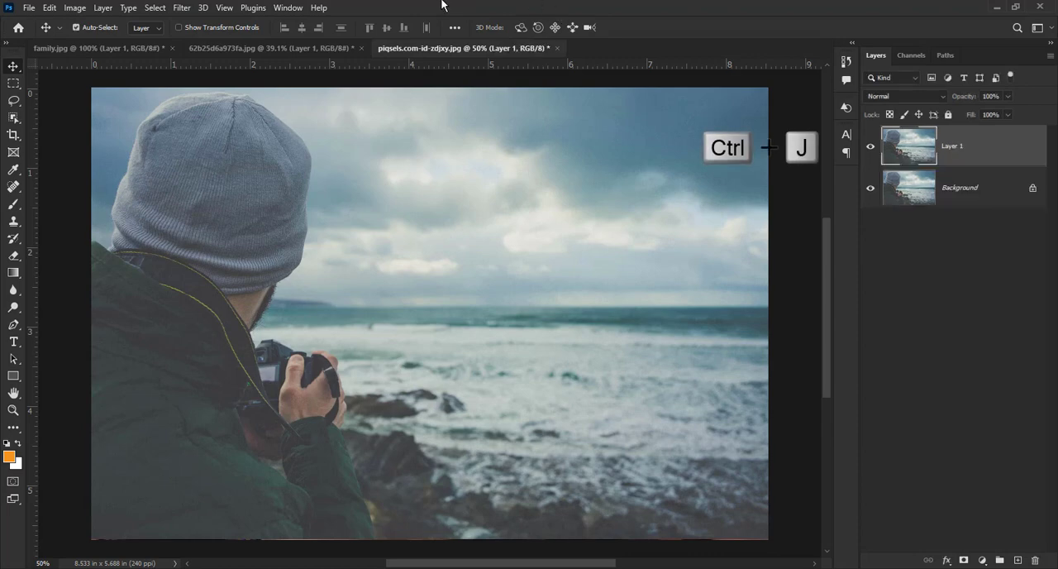
pyautogui.rightClick(985, 149)
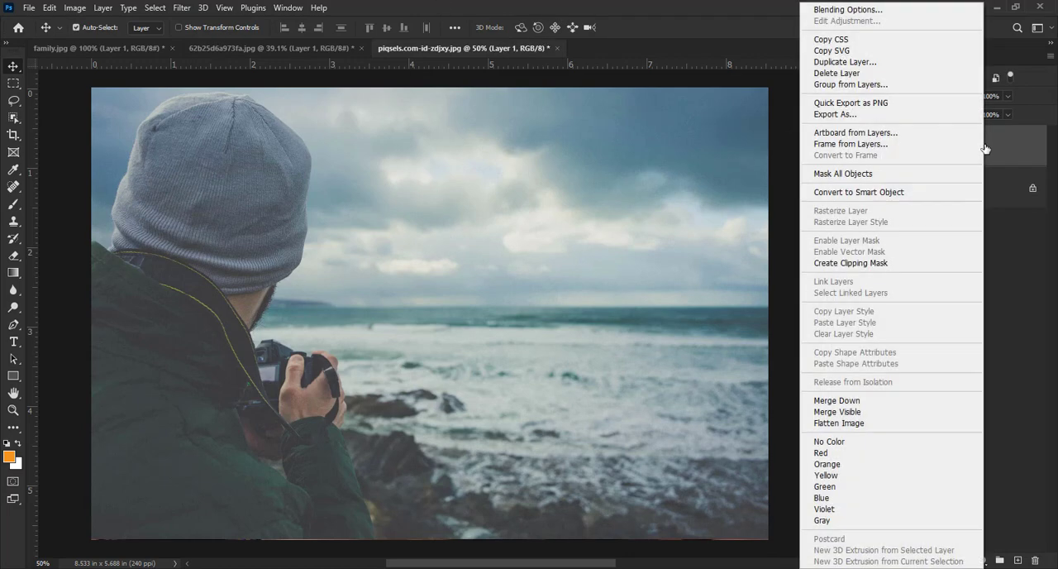
pyautogui.click(857, 194)
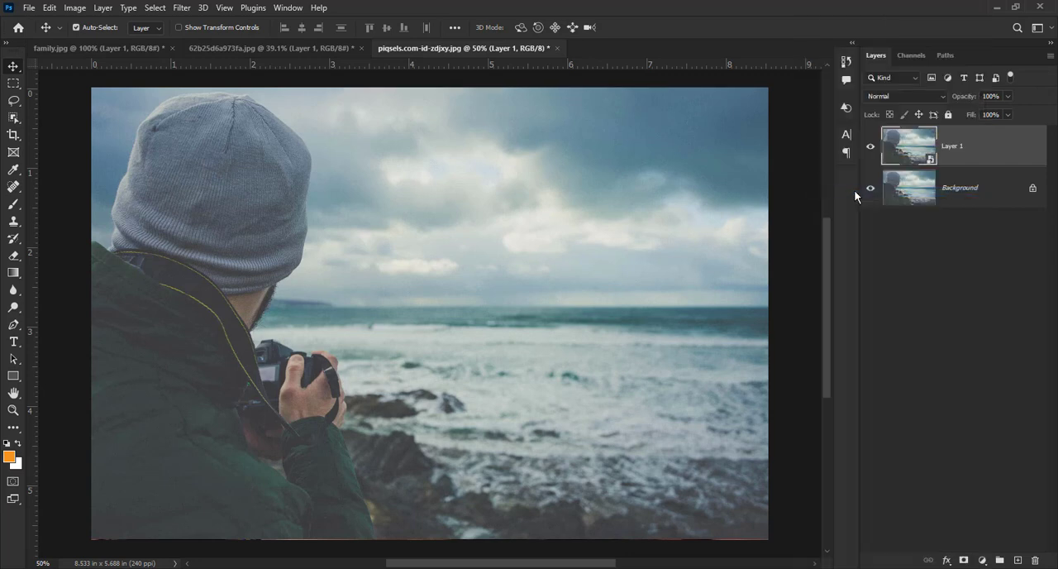
# Step: Apply the Camera Raw Filter to Layer 1 and create a mask that selects the sky
pyautogui.click(184, 9)
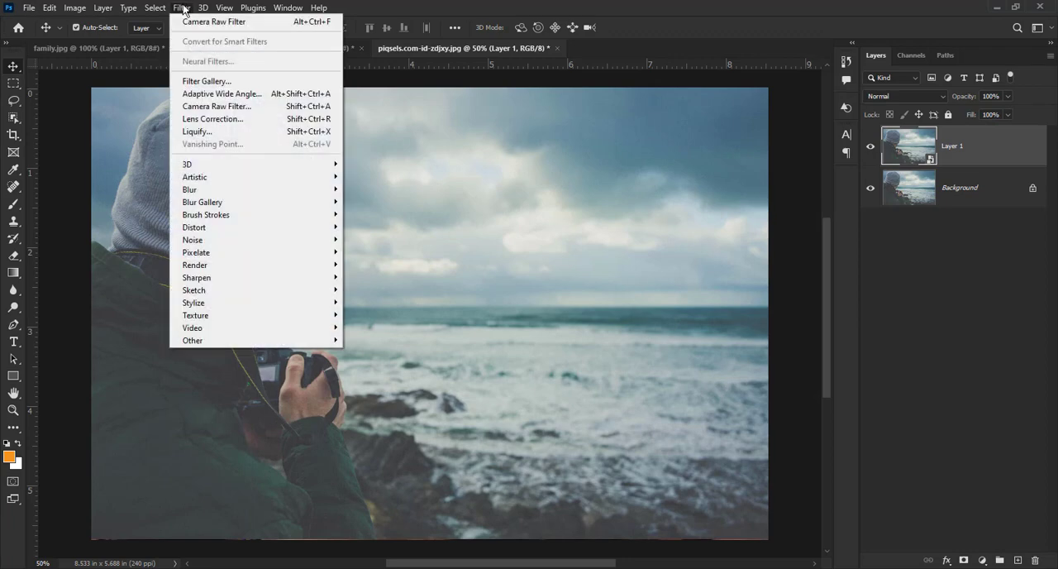
pyautogui.click(193, 109)
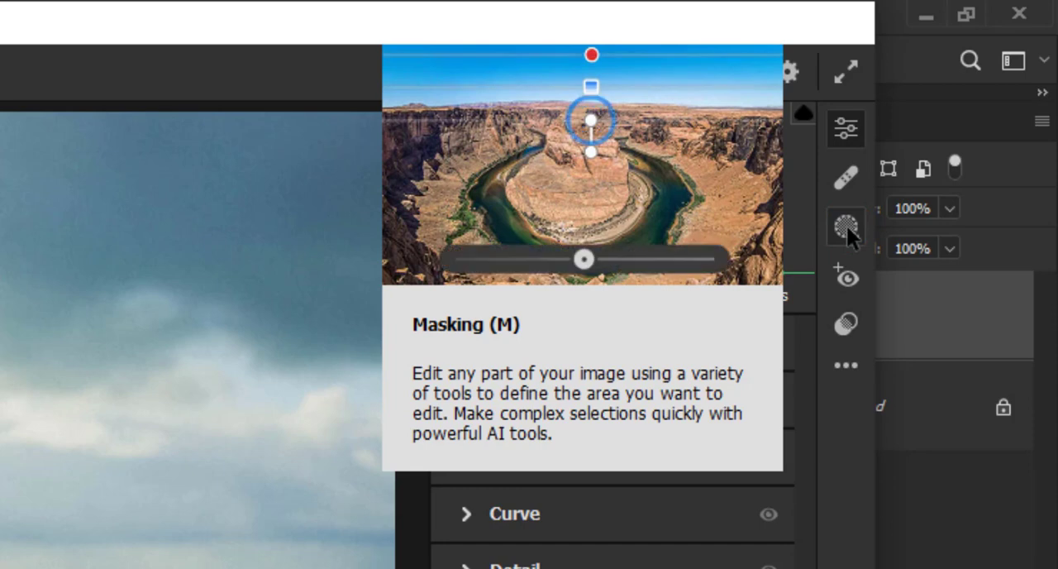
pyautogui.click(846, 226)
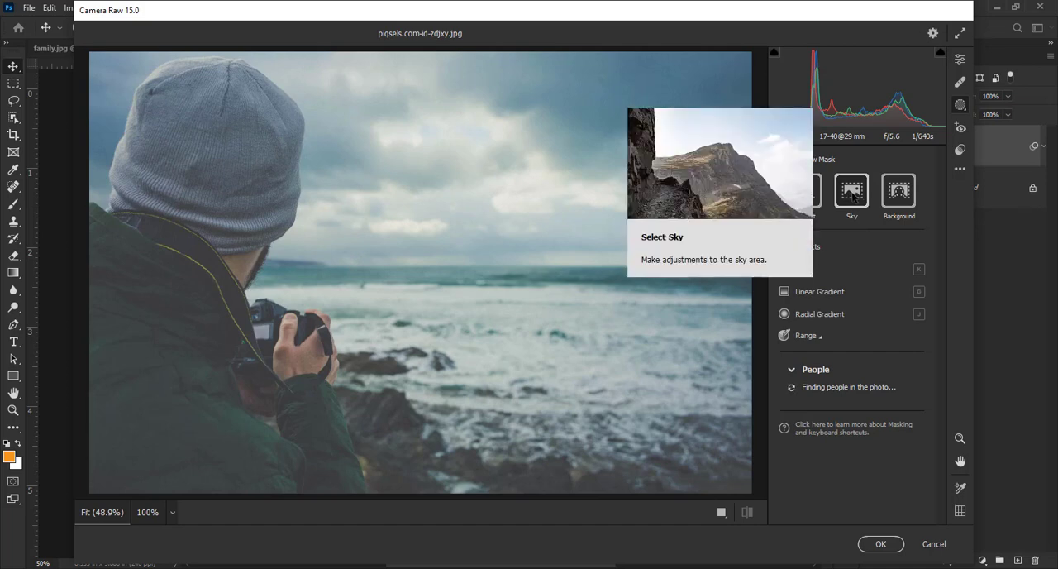
pyautogui.click(852, 191)
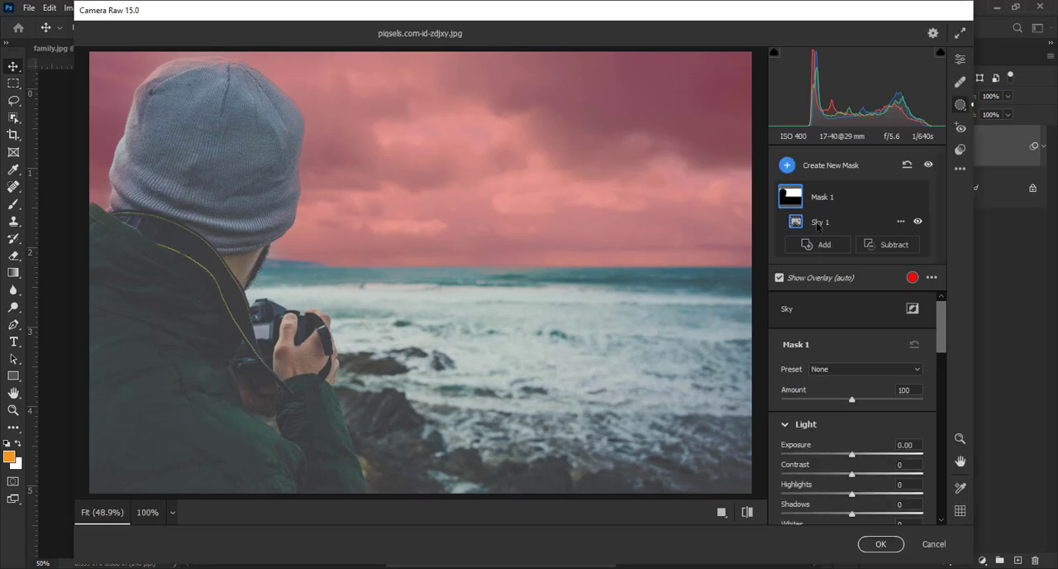
# Step: Set the sky mask's Exposure to -1.00, Contrast +8, Highlights +8, Shadows -17, Whites -11 and Blacks -14
pyautogui.moveTo(945, 327); pyautogui.dragTo(947, 359)
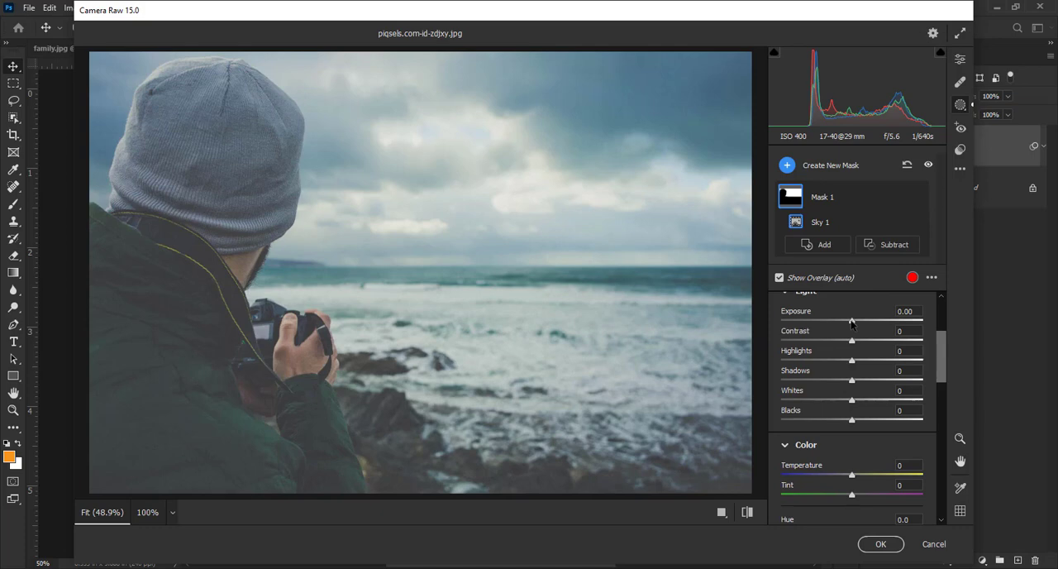
pyautogui.moveTo(852, 322); pyautogui.dragTo(833, 324)
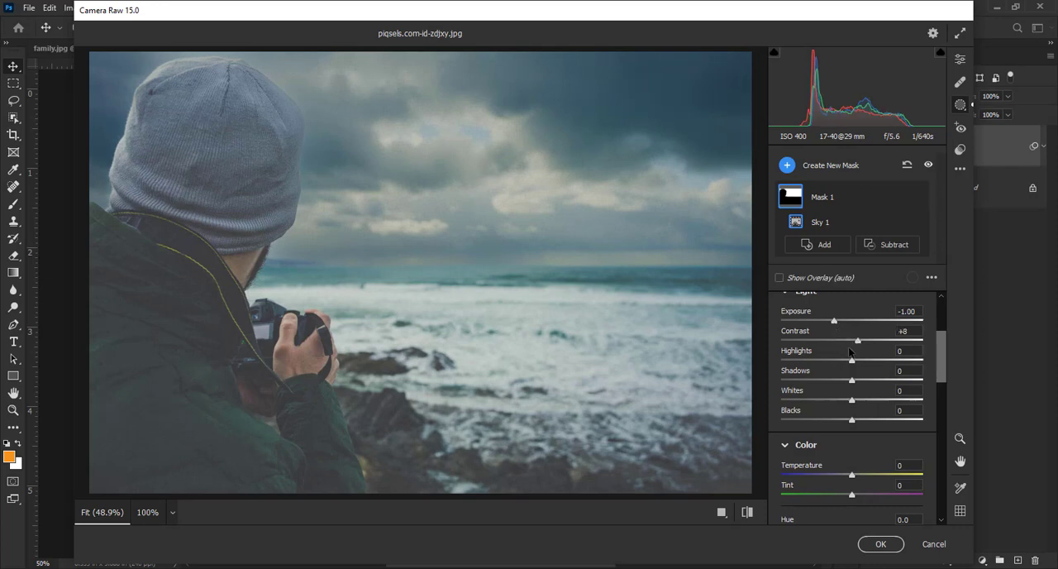
pyautogui.moveTo(853, 364); pyautogui.dragTo(858, 366)
pyautogui.moveTo(851, 383); pyautogui.dragTo(843, 422)
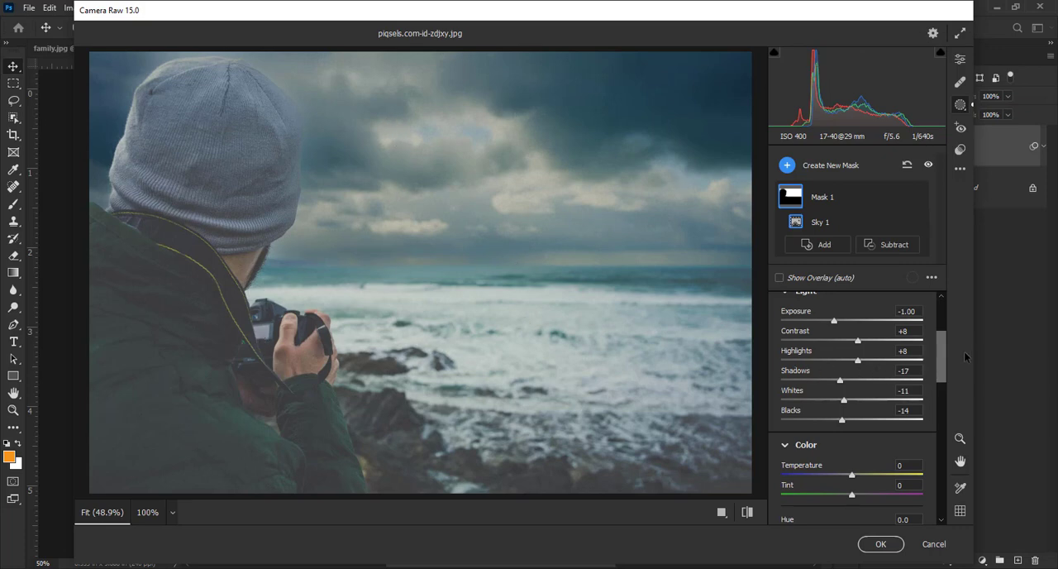
# Step: Set the sky mask's Texture to -15 and slightly raise its Clarity and Dehaze
pyautogui.moveTo(943, 353); pyautogui.dragTo(934, 483)
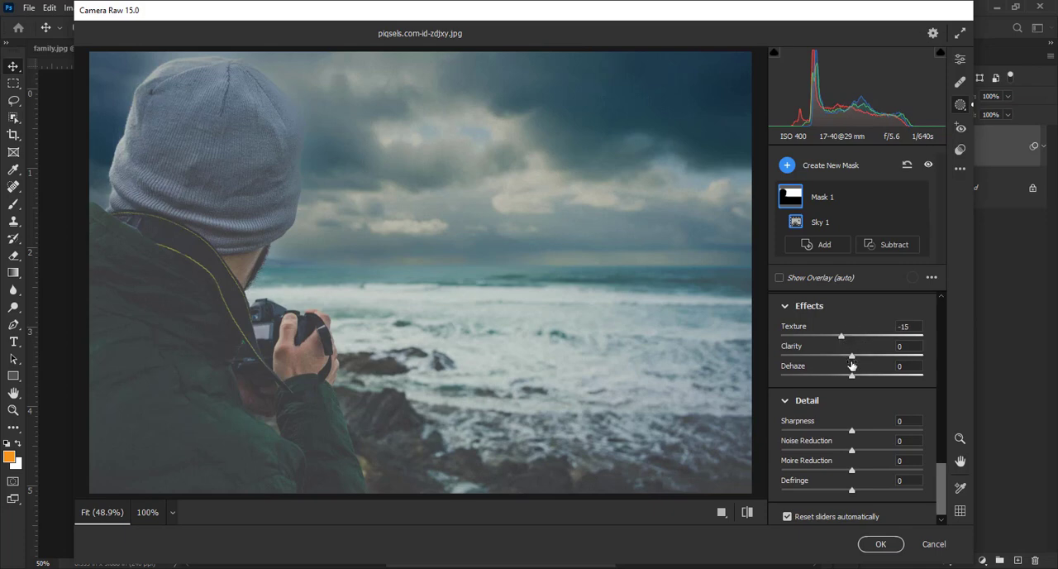
pyautogui.moveTo(853, 359); pyautogui.dragTo(860, 360)
pyautogui.moveTo(857, 380); pyautogui.dragTo(861, 380)
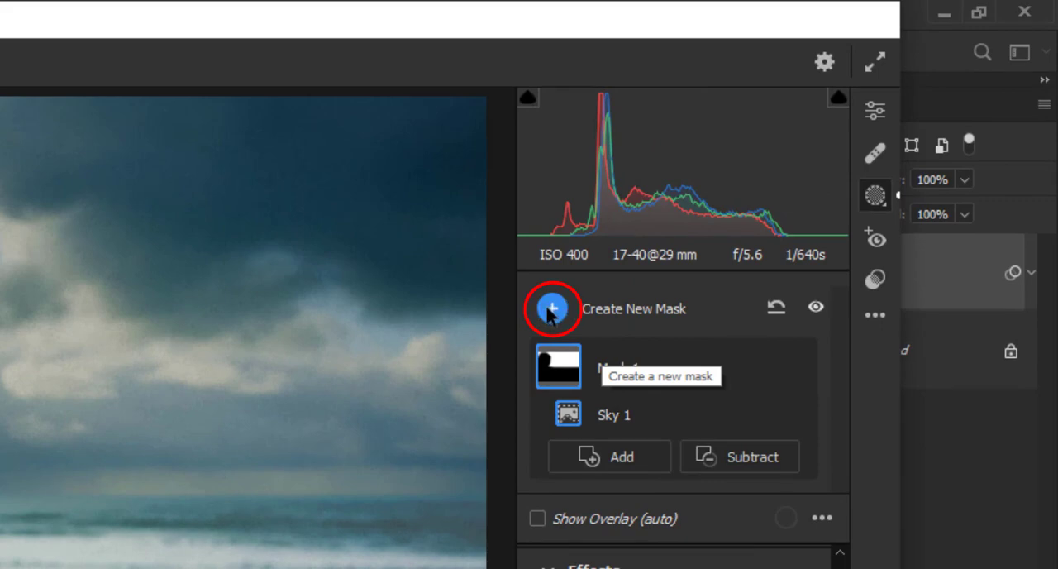
# Step: Create a second mask from the background and subtract the sky from it
pyautogui.click(553, 311)
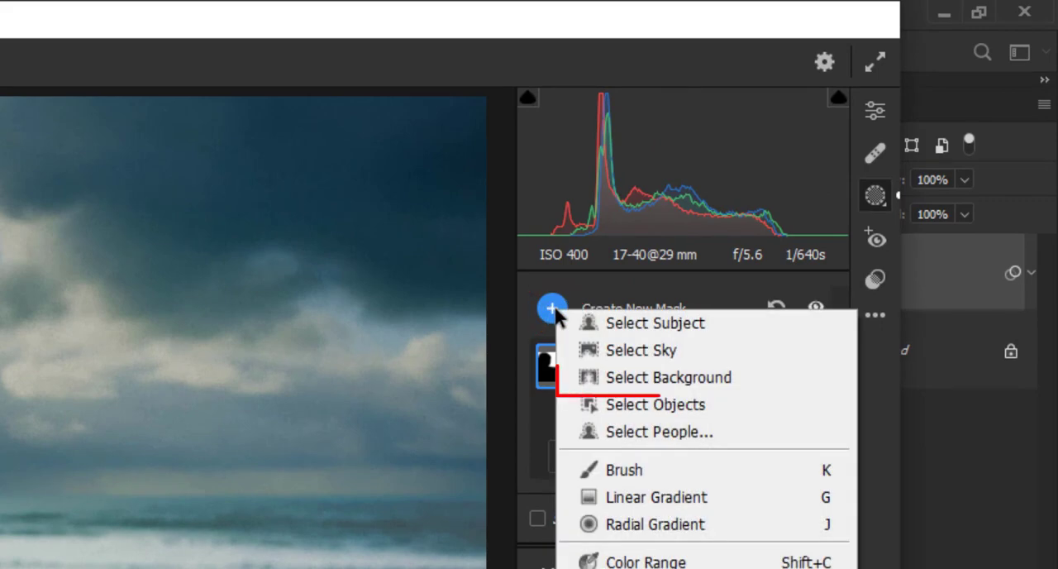
pyautogui.click(649, 387)
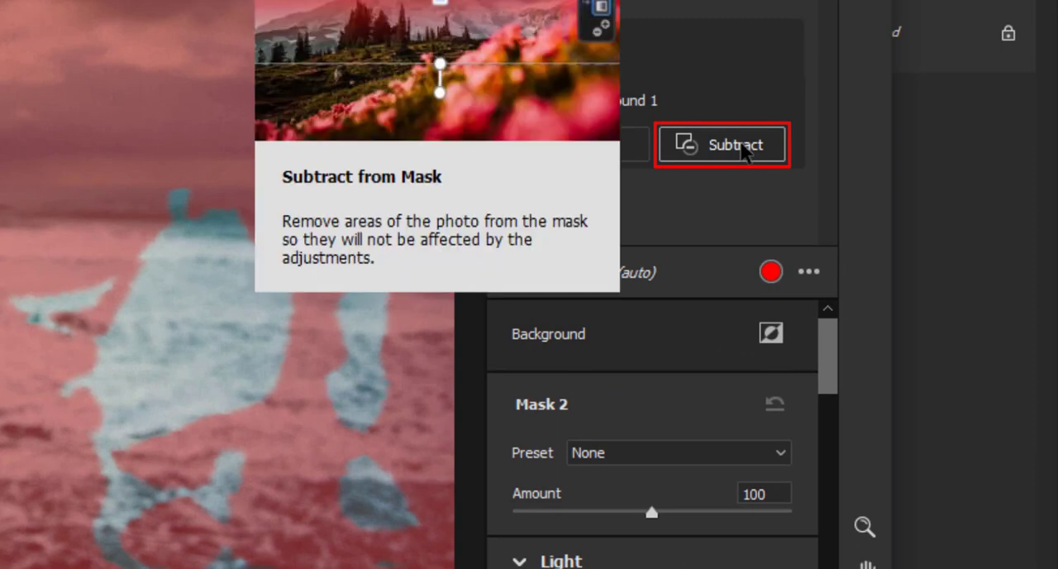
pyautogui.click(743, 147)
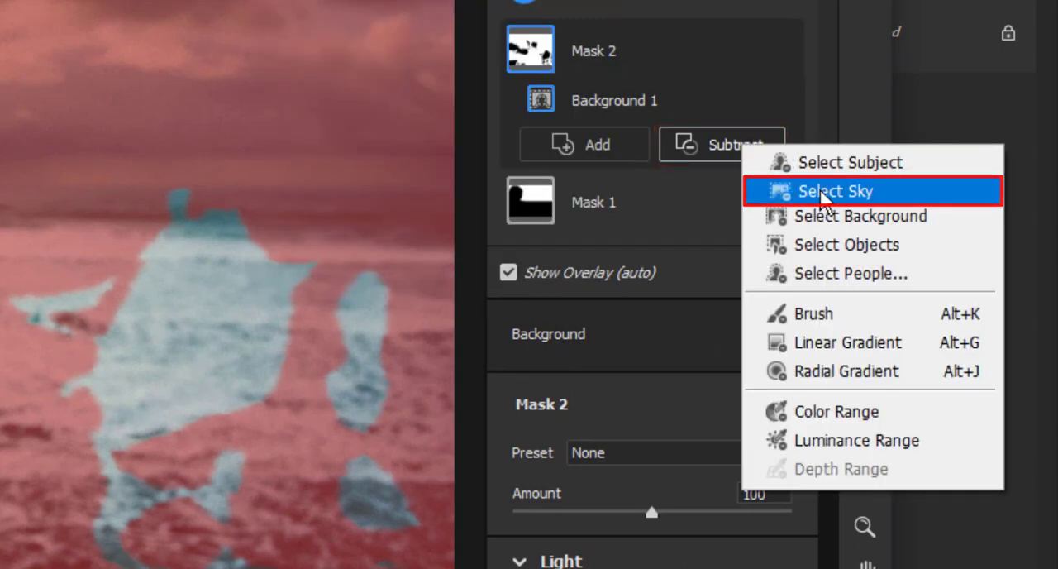
pyautogui.click(757, 191)
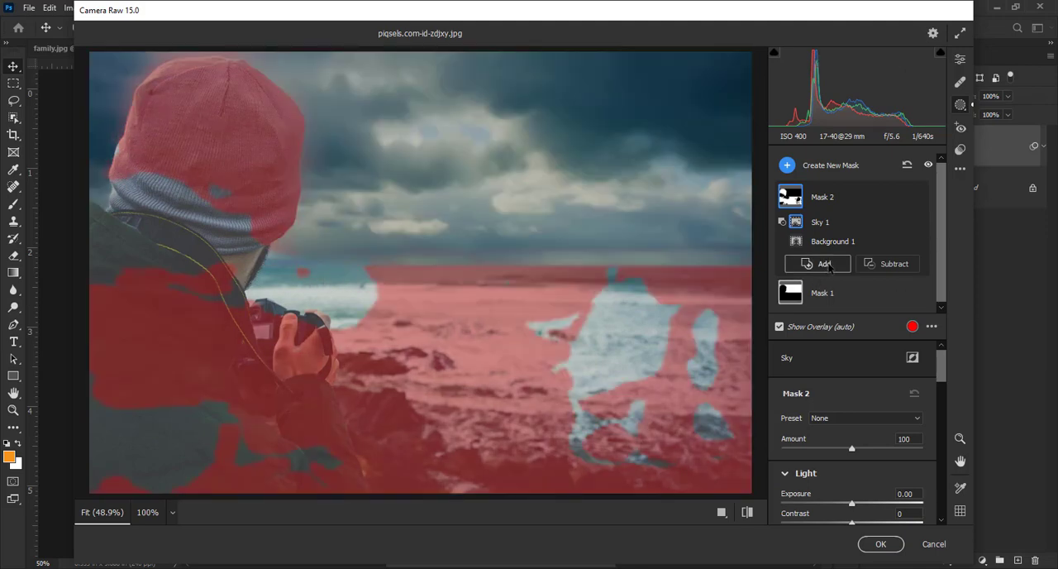
# Step: Paint the missed water, hat and jacket areas into Mask 2 with a size 5 brush at feather 53, then lower the feather
pyautogui.click(827, 265)
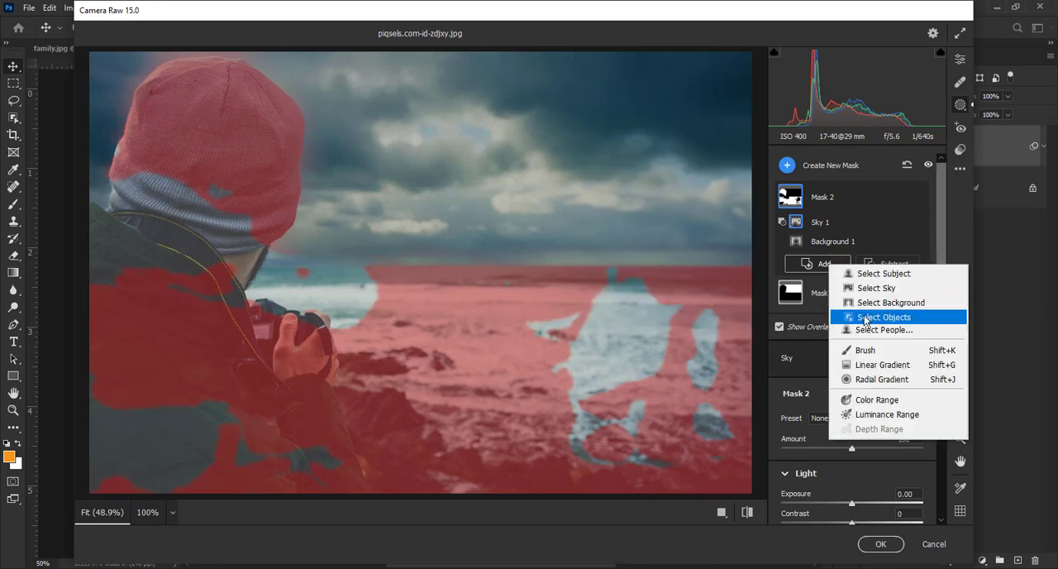
pyautogui.click(867, 352)
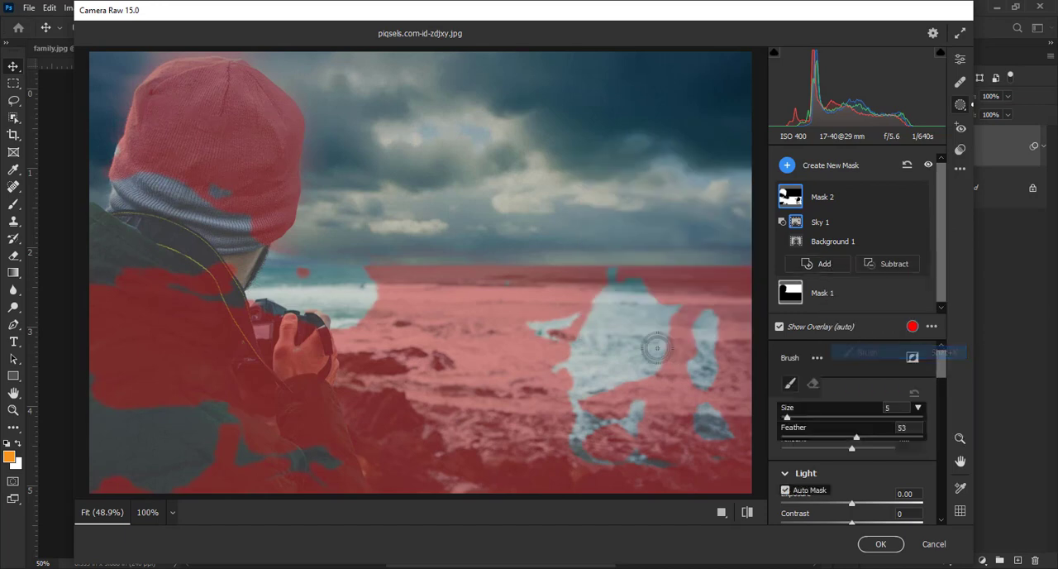
pyautogui.moveTo(643, 301)
pyautogui.mouseDown()
pyautogui.moveTo(590, 291)
pyautogui.moveTo(649, 288)
pyautogui.moveTo(588, 282)
pyautogui.moveTo(665, 289)
pyautogui.moveTo(519, 327)
pyautogui.moveTo(660, 329)
pyautogui.moveTo(547, 354)
pyautogui.moveTo(588, 381)
pyautogui.moveTo(672, 382)
pyautogui.moveTo(544, 442)
pyautogui.moveTo(585, 451)
pyautogui.moveTo(608, 430)
pyautogui.moveTo(560, 399)
pyautogui.moveTo(646, 457)
pyautogui.moveTo(691, 432)
pyautogui.moveTo(698, 447)
pyautogui.moveTo(695, 364)
pyautogui.moveTo(707, 313)
pyautogui.moveTo(722, 444)
pyautogui.moveTo(701, 378)
pyautogui.moveTo(656, 349)
pyautogui.moveTo(640, 382)
pyautogui.moveTo(578, 384)
pyautogui.mouseUp()
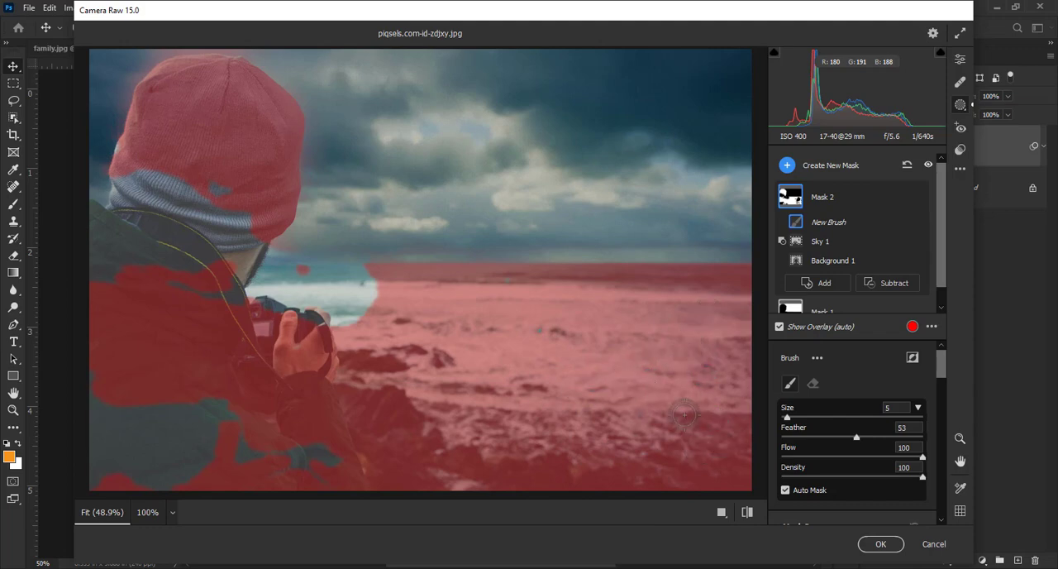
pyautogui.moveTo(351, 281)
pyautogui.mouseDown()
pyautogui.moveTo(238, 273)
pyautogui.moveTo(331, 282)
pyautogui.moveTo(234, 303)
pyautogui.moveTo(361, 305)
pyautogui.moveTo(319, 316)
pyautogui.mouseUp()
pyautogui.moveTo(181, 278)
pyautogui.mouseDown()
pyautogui.moveTo(211, 303)
pyautogui.moveTo(169, 234)
pyautogui.moveTo(200, 271)
pyautogui.moveTo(235, 197)
pyautogui.moveTo(221, 247)
pyautogui.moveTo(247, 222)
pyautogui.moveTo(237, 255)
pyautogui.moveTo(254, 240)
pyautogui.moveTo(194, 192)
pyautogui.moveTo(164, 237)
pyautogui.moveTo(164, 159)
pyautogui.moveTo(184, 236)
pyautogui.mouseUp()
pyautogui.moveTo(129, 214)
pyautogui.mouseDown()
pyautogui.moveTo(129, 181)
pyautogui.moveTo(120, 212)
pyautogui.moveTo(128, 157)
pyautogui.moveTo(121, 248)
pyautogui.moveTo(82, 208)
pyautogui.moveTo(104, 297)
pyautogui.moveTo(106, 272)
pyautogui.moveTo(154, 253)
pyautogui.moveTo(167, 353)
pyautogui.mouseUp()
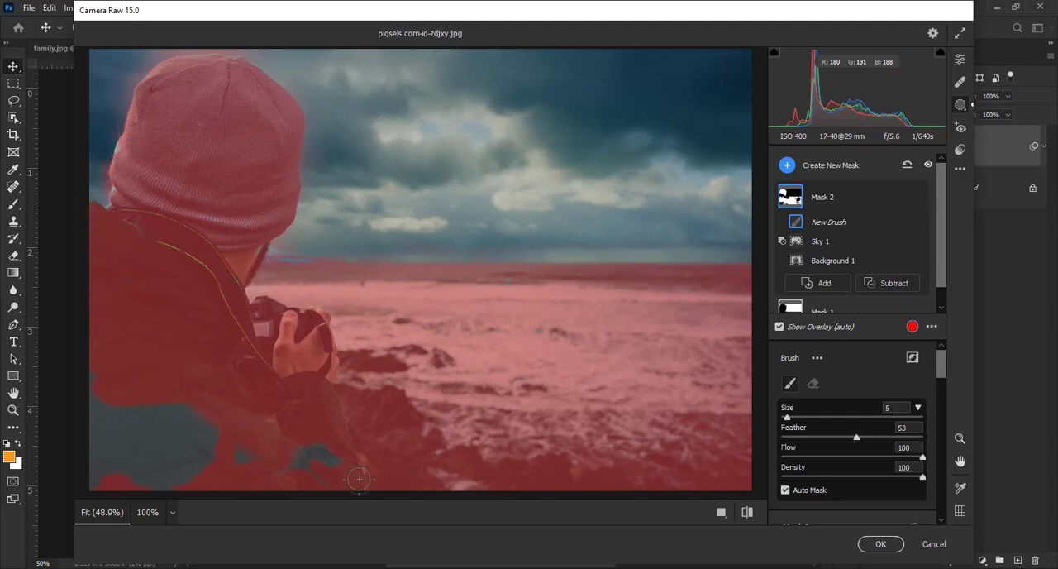
pyautogui.moveTo(358, 479)
pyautogui.mouseDown()
pyautogui.moveTo(245, 460)
pyautogui.moveTo(91, 486)
pyautogui.moveTo(234, 488)
pyautogui.moveTo(271, 453)
pyautogui.moveTo(221, 430)
pyautogui.moveTo(152, 447)
pyautogui.moveTo(137, 388)
pyautogui.moveTo(133, 455)
pyautogui.moveTo(210, 390)
pyautogui.moveTo(196, 410)
pyautogui.moveTo(237, 399)
pyautogui.mouseUp()
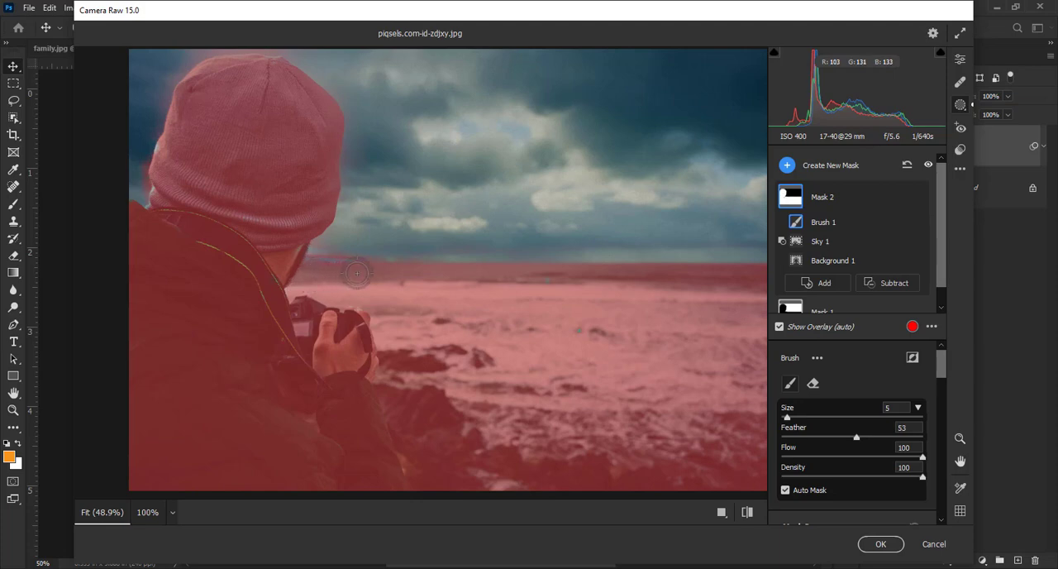
pyautogui.press('space')
pyautogui.moveTo(440, 300)
pyautogui.mouseDown()
pyautogui.moveTo(397, 293)
pyautogui.moveTo(446, 329)
pyautogui.moveTo(444, 314)
pyautogui.mouseUp()
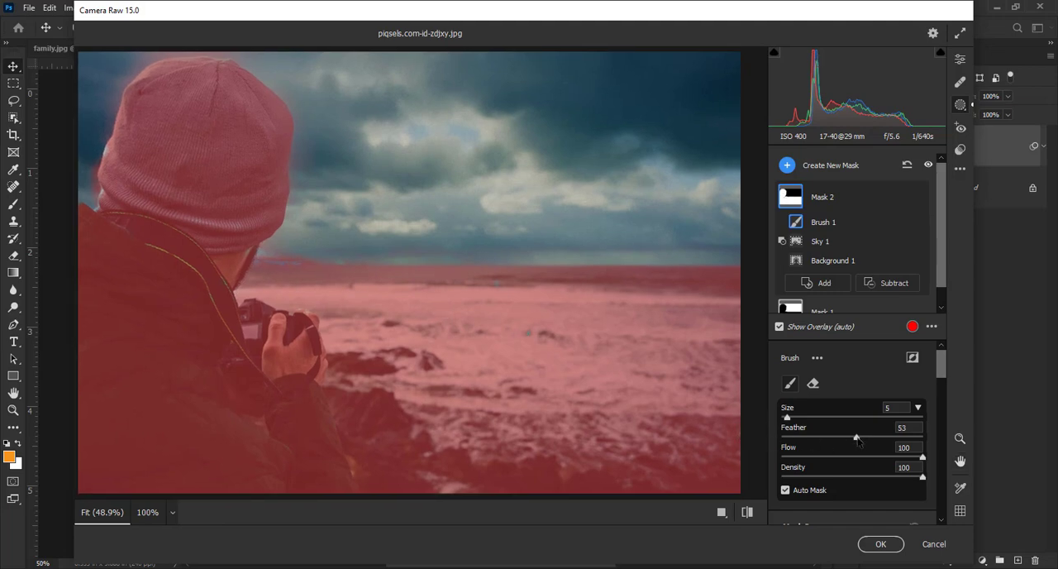
pyautogui.moveTo(858, 441); pyautogui.dragTo(785, 440)
# Step: Set Mask 2's Exposure to -1.25, Contrast +12, Highlights +14, Shadows -10, Whites -7 and Blacks -9
pyautogui.moveTo(946, 370); pyautogui.dragTo(942, 411)
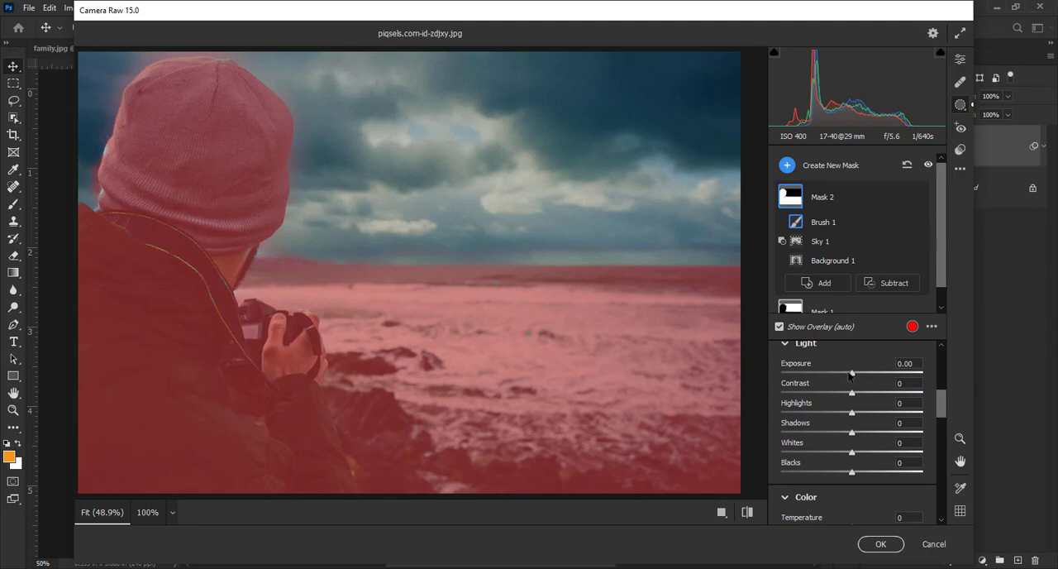
pyautogui.moveTo(851, 374); pyautogui.dragTo(830, 378)
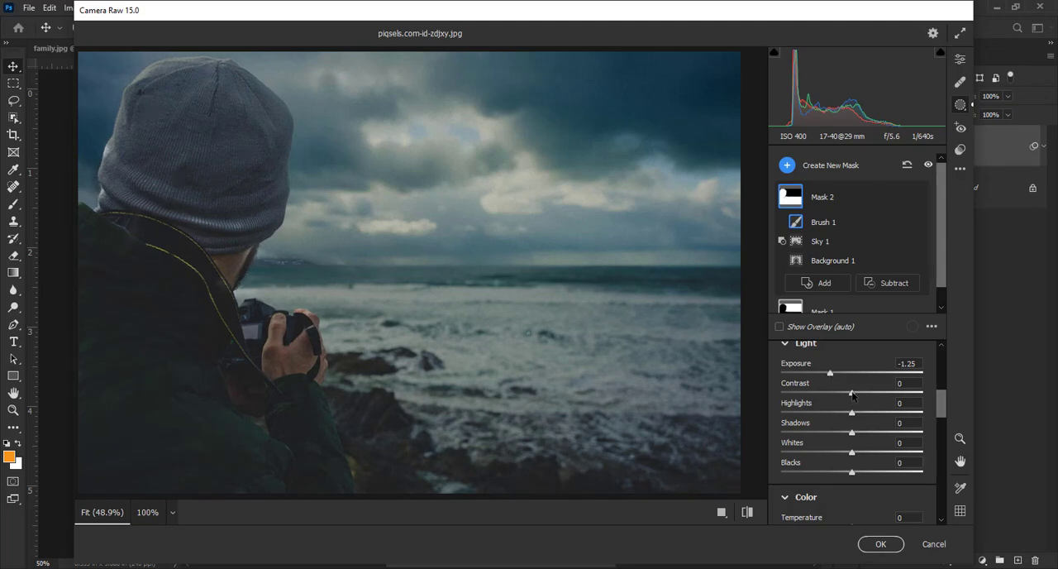
pyautogui.moveTo(852, 395); pyautogui.dragTo(846, 476)
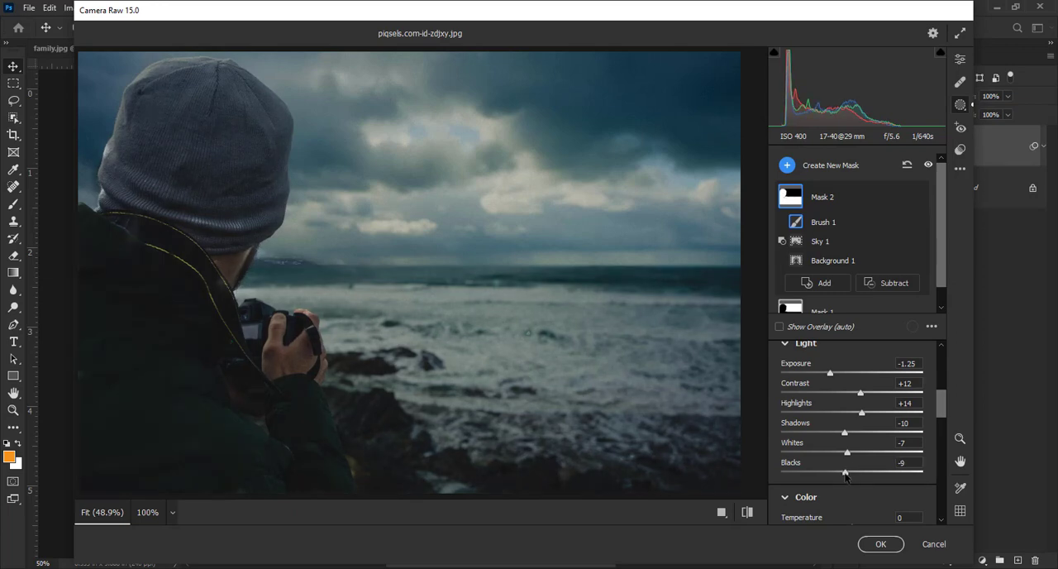
# Step: Set Mask 2's Texture to -19, Clarity +13, Dehaze +7, Sharpness -18 and Noise Reduction +11
pyautogui.moveTo(945, 404); pyautogui.dragTo(941, 441)
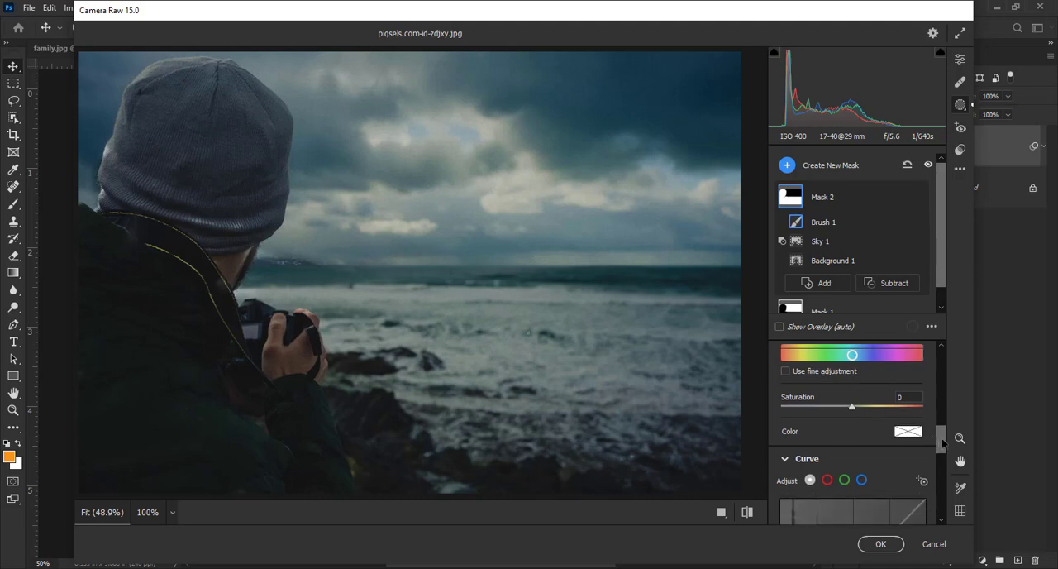
pyautogui.moveTo(942, 442); pyautogui.dragTo(945, 499)
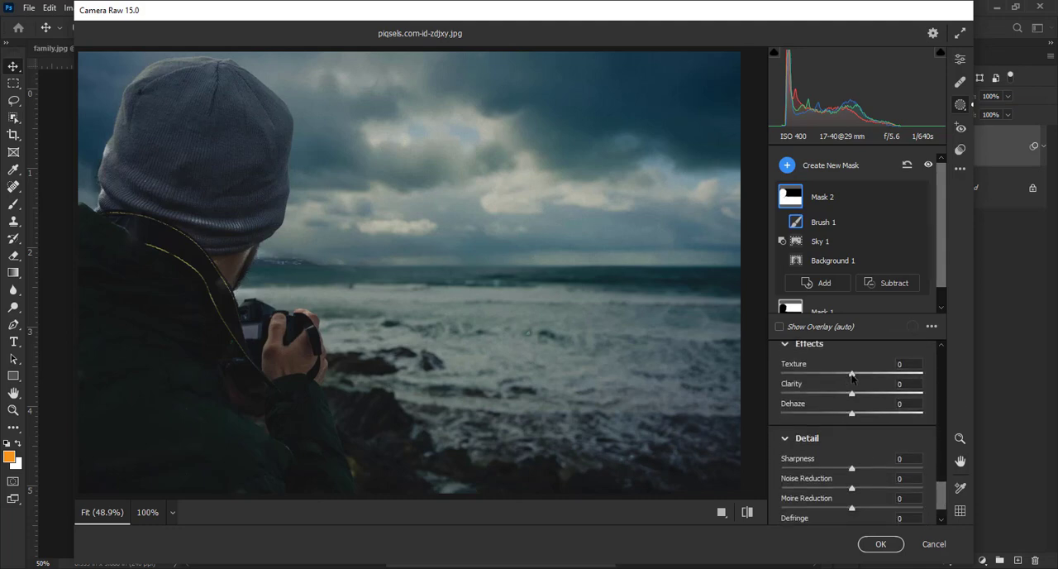
pyautogui.moveTo(843, 379); pyautogui.dragTo(859, 415)
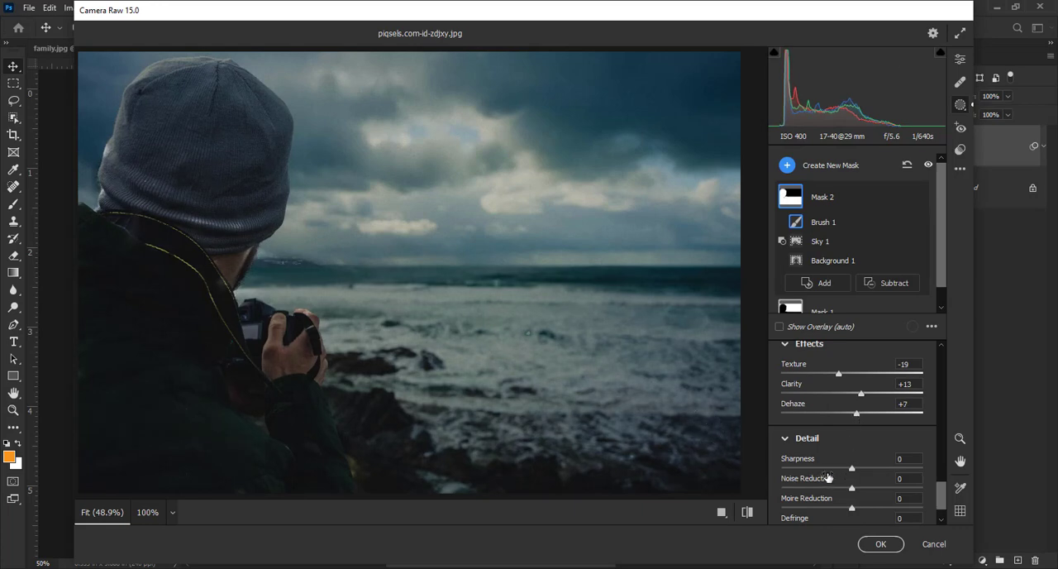
pyautogui.moveTo(851, 469); pyautogui.dragTo(840, 469)
pyautogui.moveTo(854, 489); pyautogui.dragTo(860, 489)
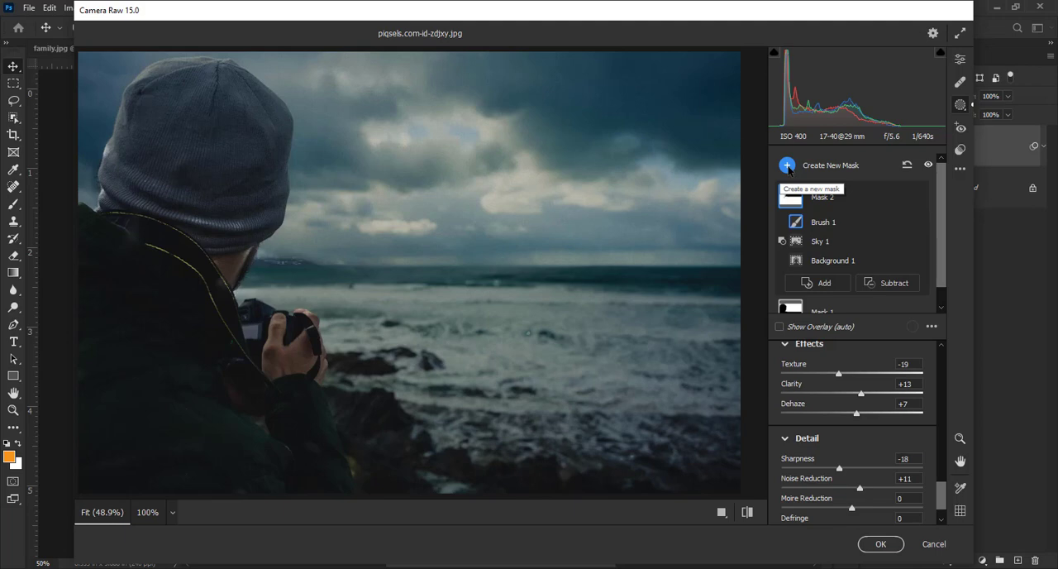
# Step: Create a third mask covering the entire person and bring up its light adjustments
pyautogui.click(788, 165)
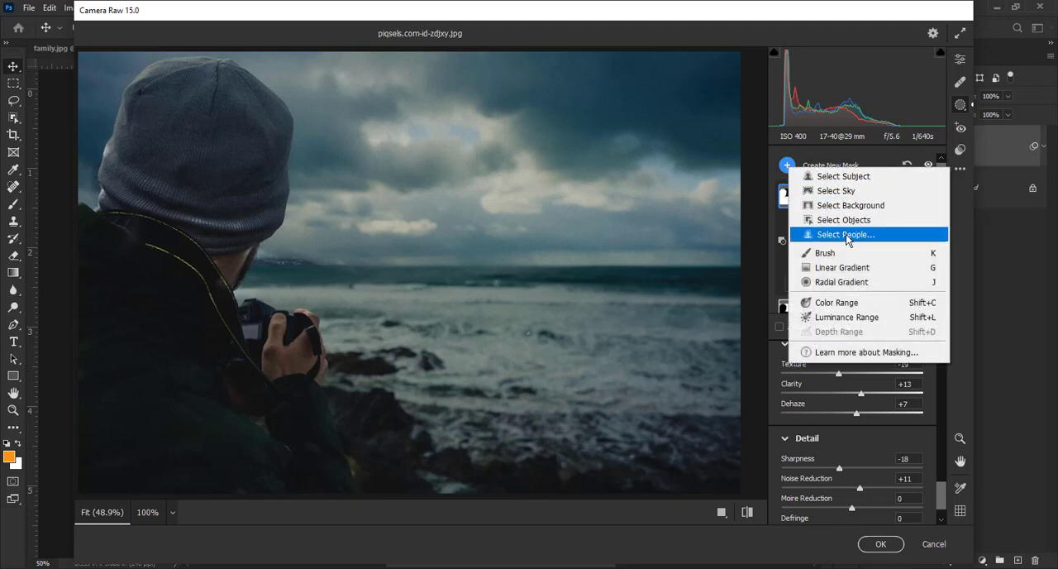
pyautogui.click(876, 235)
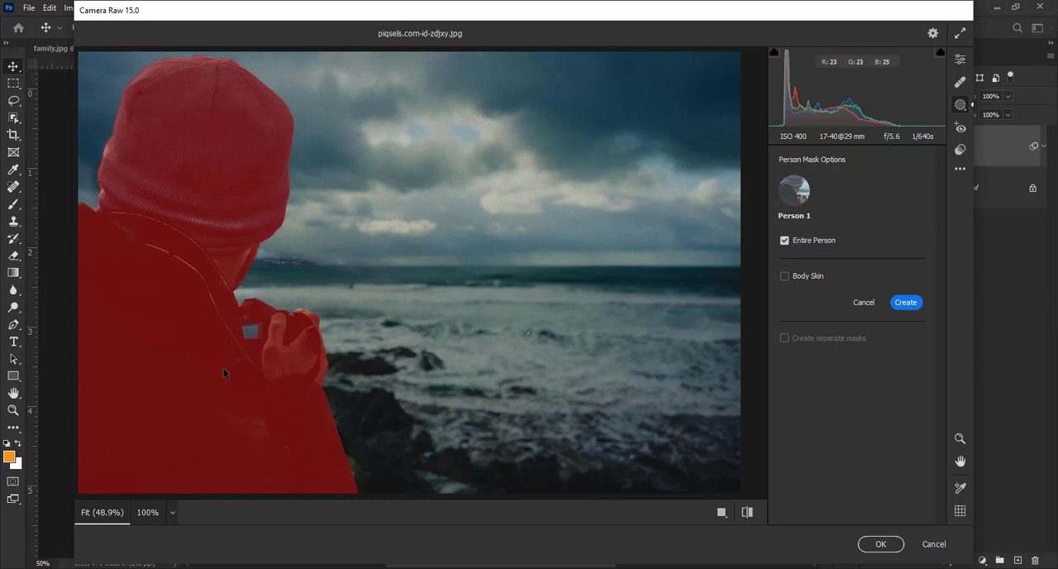
pyautogui.click(906, 303)
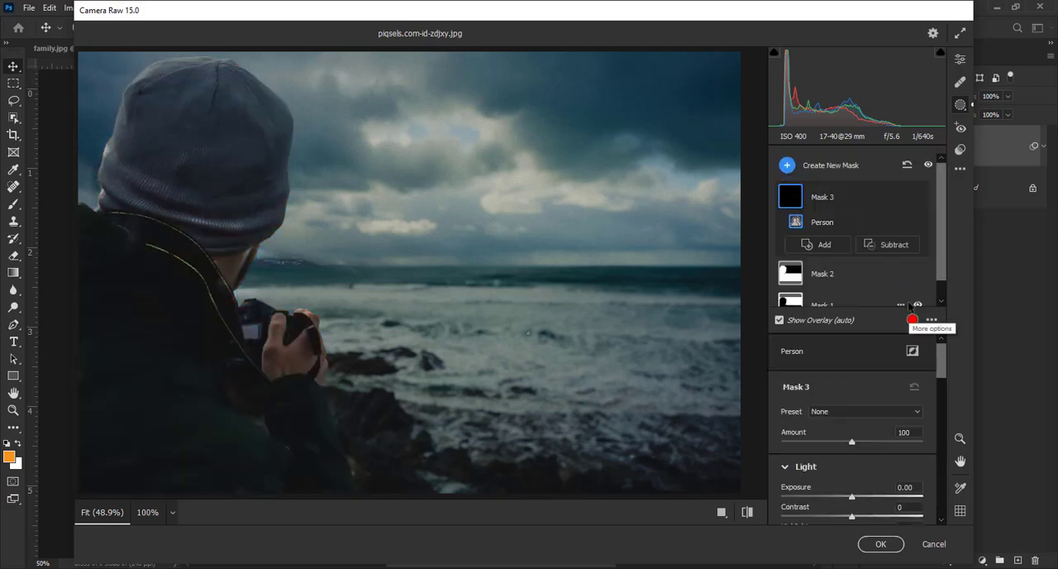
pyautogui.moveTo(944, 371); pyautogui.dragTo(947, 385)
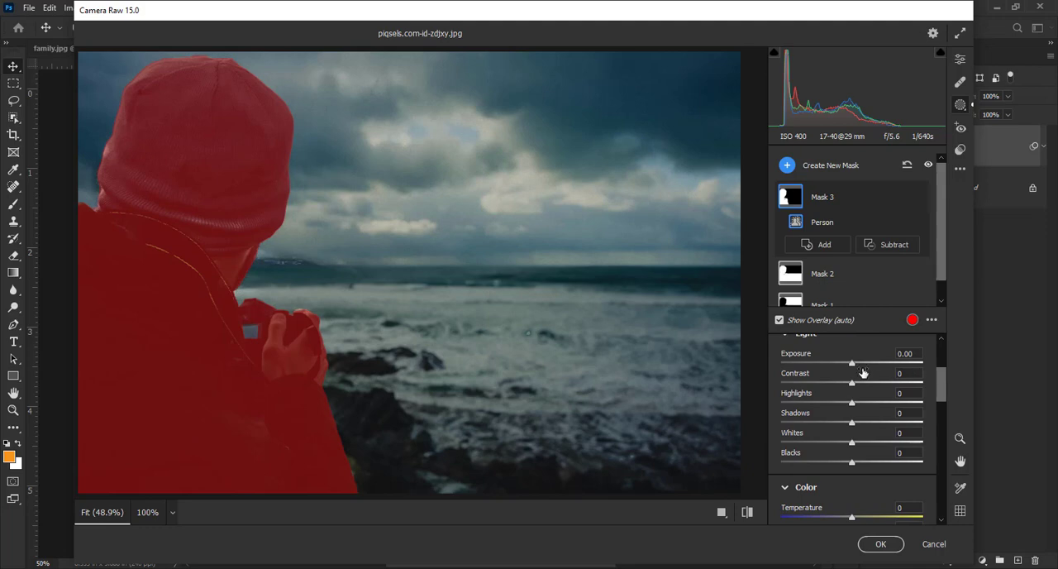
# Step: Set Mask 3's Exposure to -0.25, Contrast to +14 and Highlights to +15, and raise its Saturation slightly
pyautogui.moveTo(855, 363)
pyautogui.mouseDown()
pyautogui.moveTo(870, 363)
pyautogui.moveTo(836, 367)
pyautogui.moveTo(845, 369)
pyautogui.mouseUp()
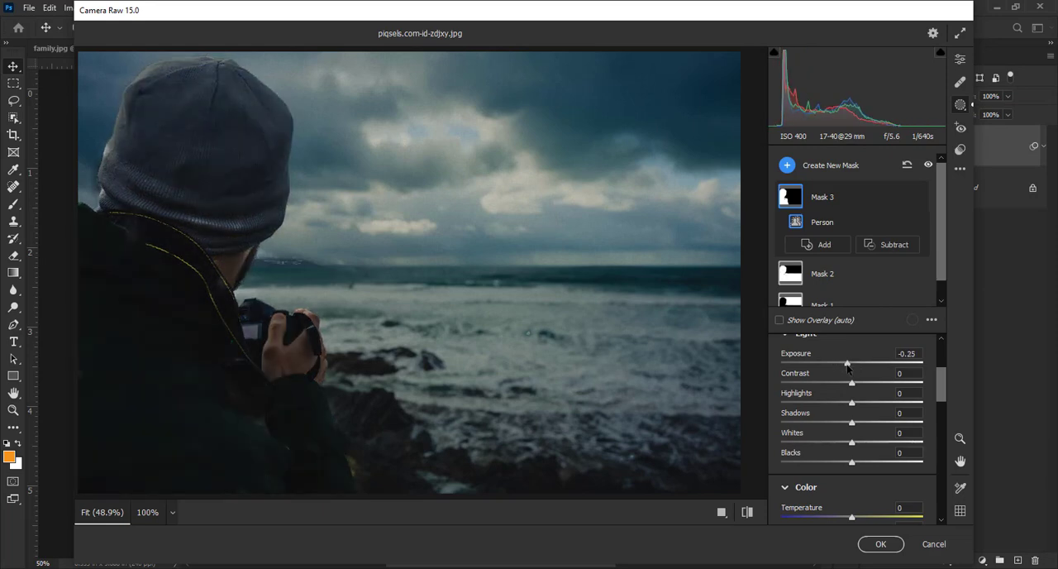
pyautogui.moveTo(853, 384); pyautogui.dragTo(863, 403)
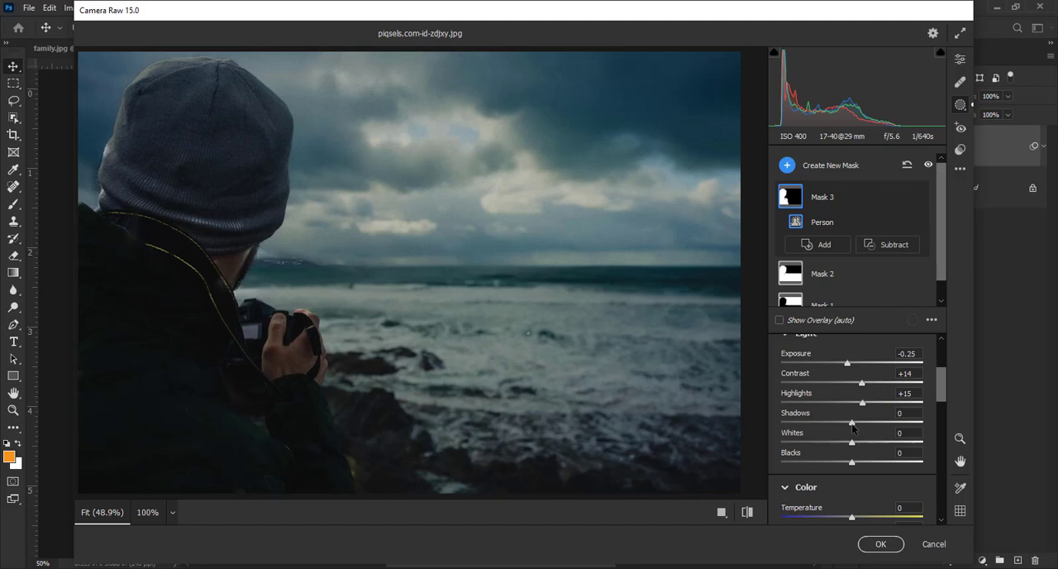
pyautogui.moveTo(943, 385); pyautogui.dragTo(942, 429)
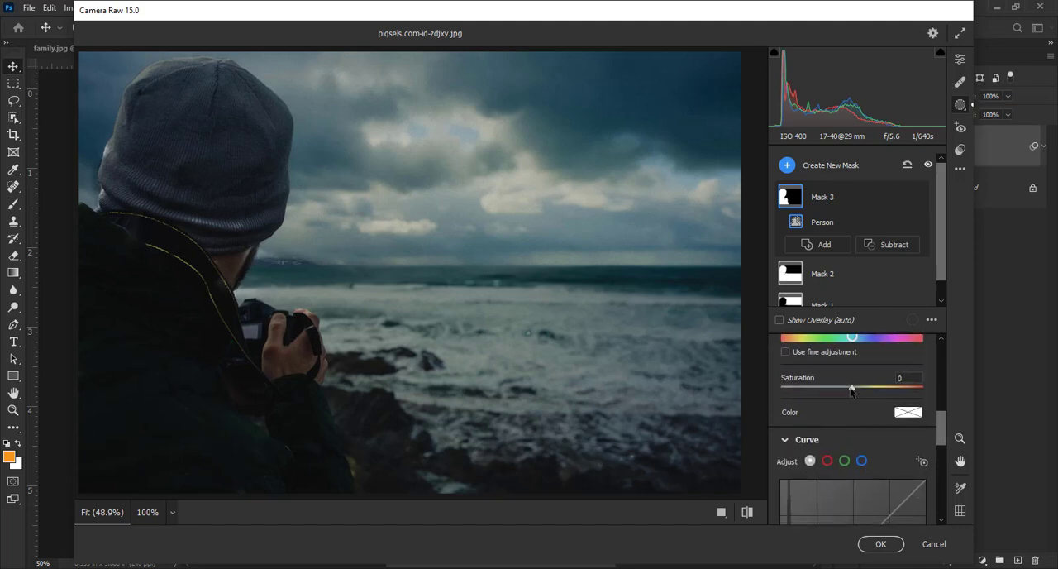
pyautogui.moveTo(852, 390); pyautogui.dragTo(858, 391)
# Step: Set Mask 3's Clarity to +13 and Dehaze to +10, raise Sharpness and Noise Reduction slightly, and apply the Camera Raw filter
pyautogui.moveTo(946, 423); pyautogui.dragTo(938, 493)
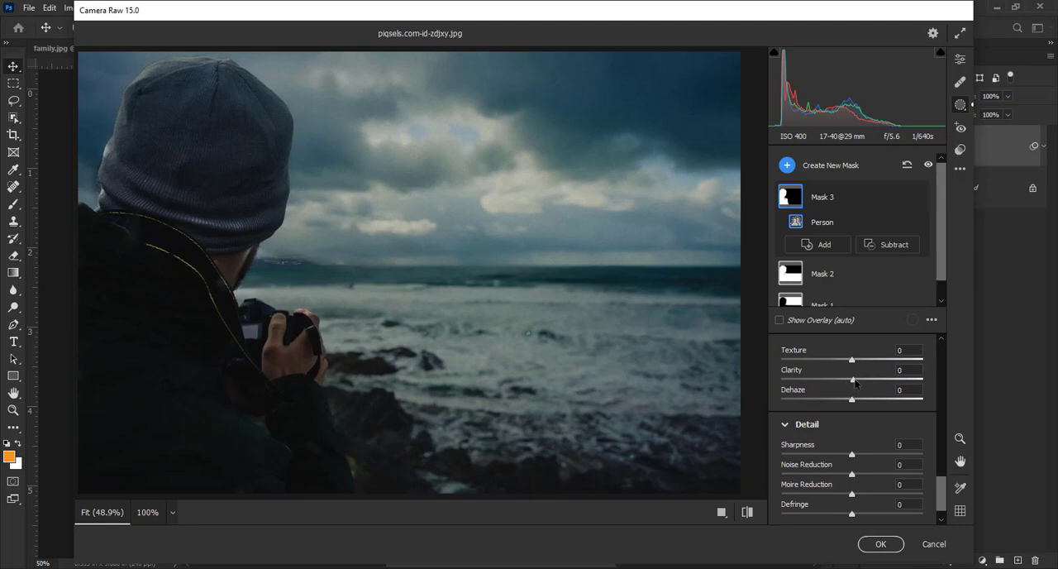
pyautogui.moveTo(856, 382); pyautogui.dragTo(863, 382)
pyautogui.moveTo(853, 399); pyautogui.dragTo(859, 400)
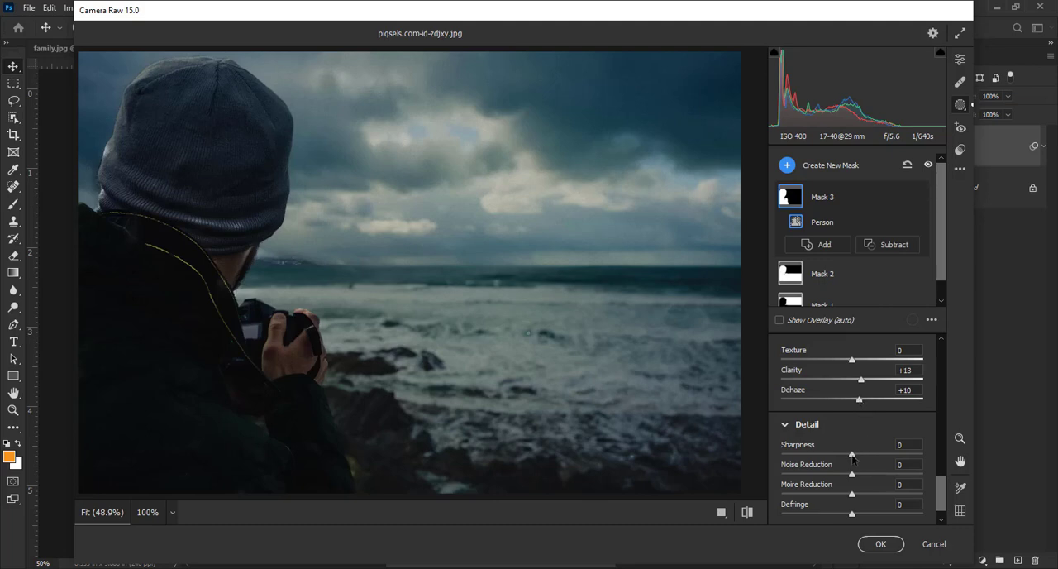
pyautogui.moveTo(853, 458); pyautogui.dragTo(864, 458)
pyautogui.moveTo(853, 474); pyautogui.dragTo(862, 475)
pyautogui.click(888, 548)
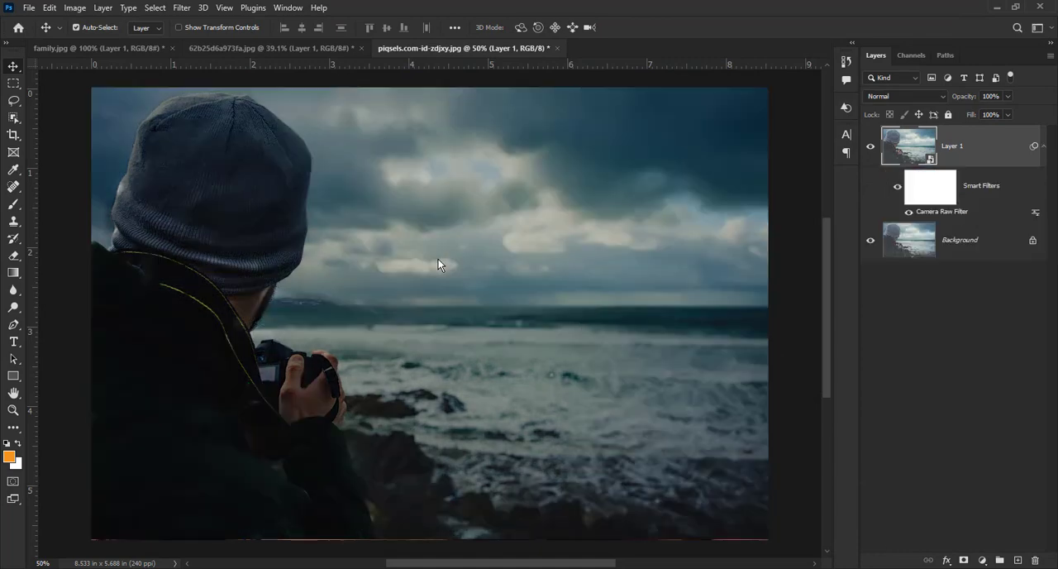
# Step: Compare the edited seaside, family and portrait photos with their originals by toggling Layer 1's visibility, ending on the seaside photo with Layer 1 shown
pyautogui.click(869, 148)
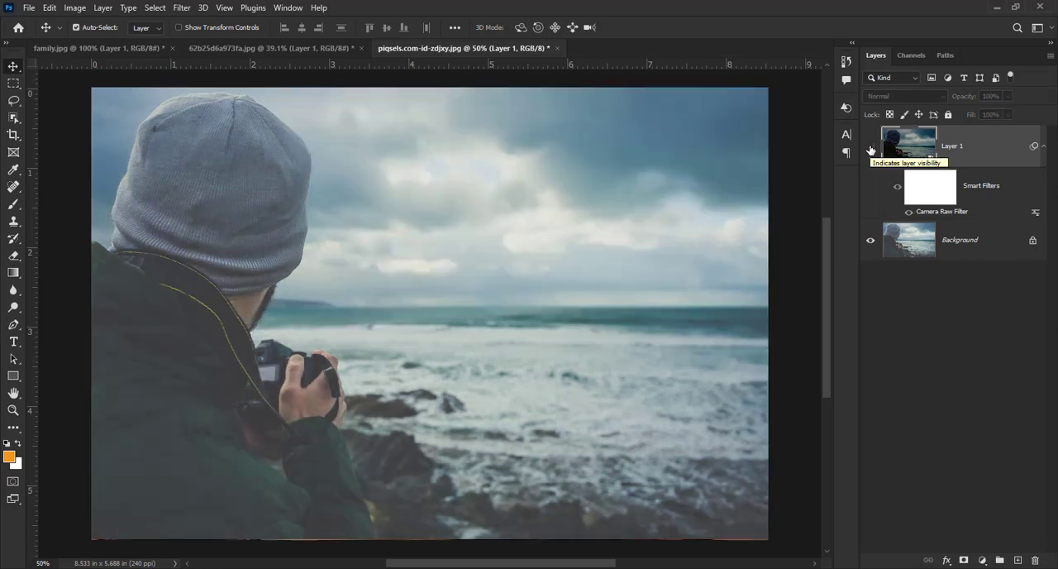
pyautogui.click(870, 148)
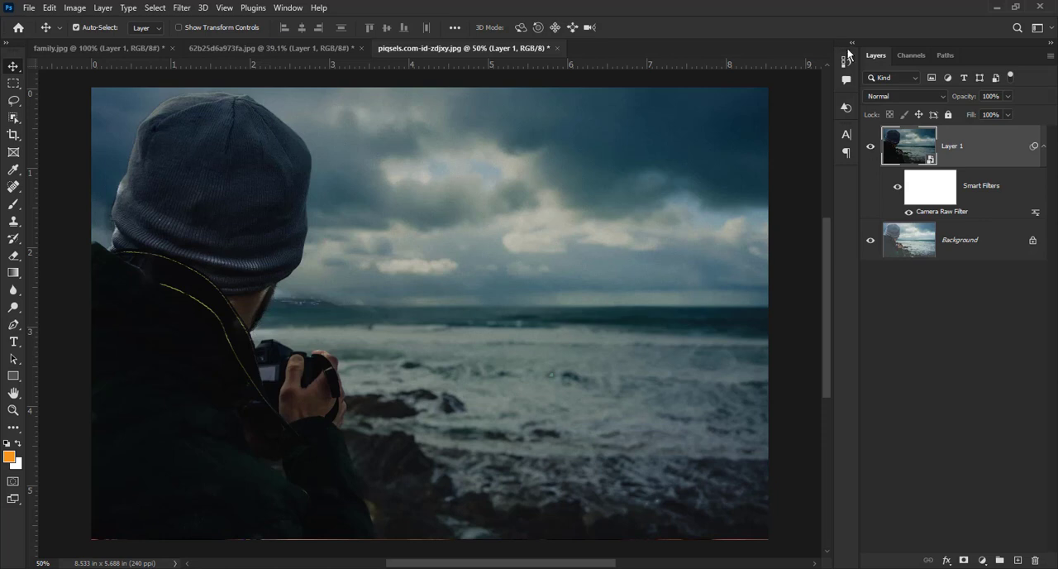
pyautogui.click(63, 47)
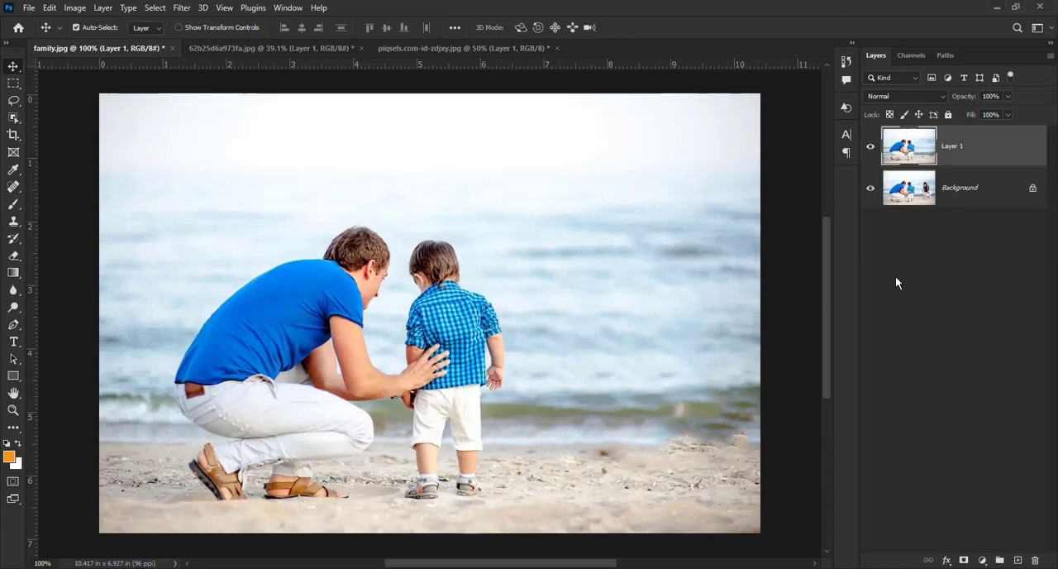
pyautogui.click(871, 147)
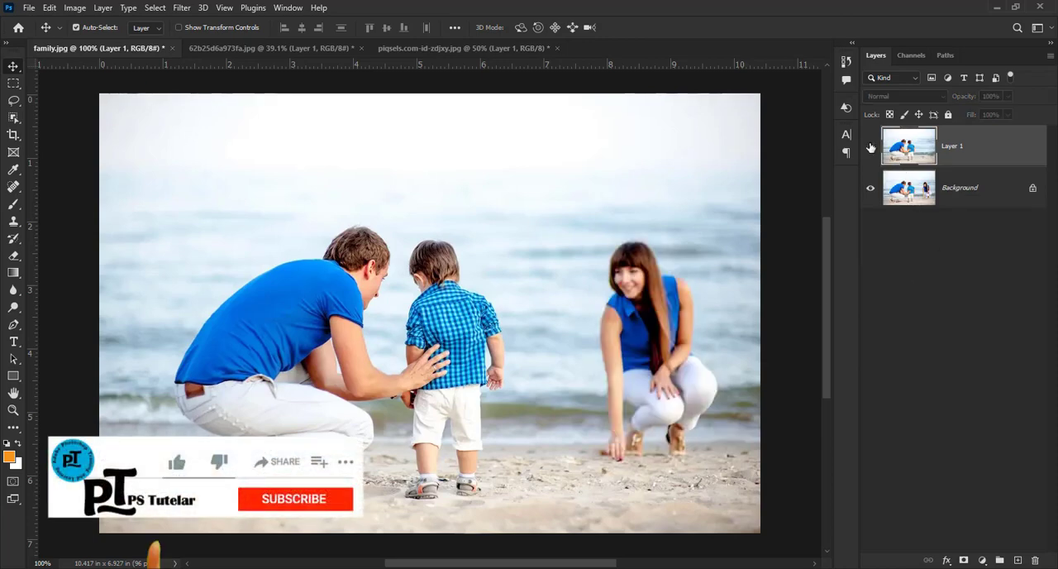
pyautogui.click(273, 48)
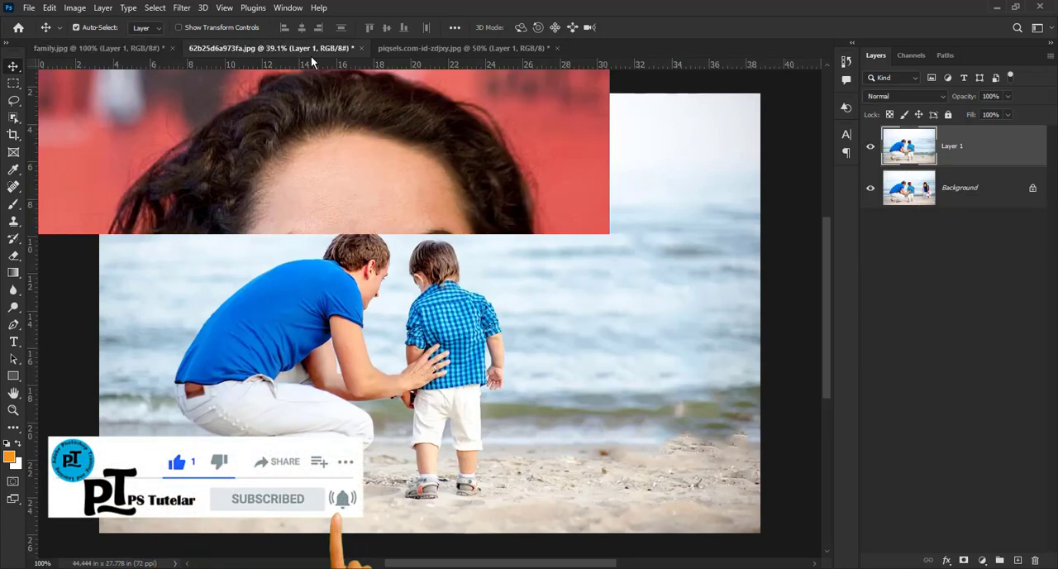
pyautogui.click(870, 146)
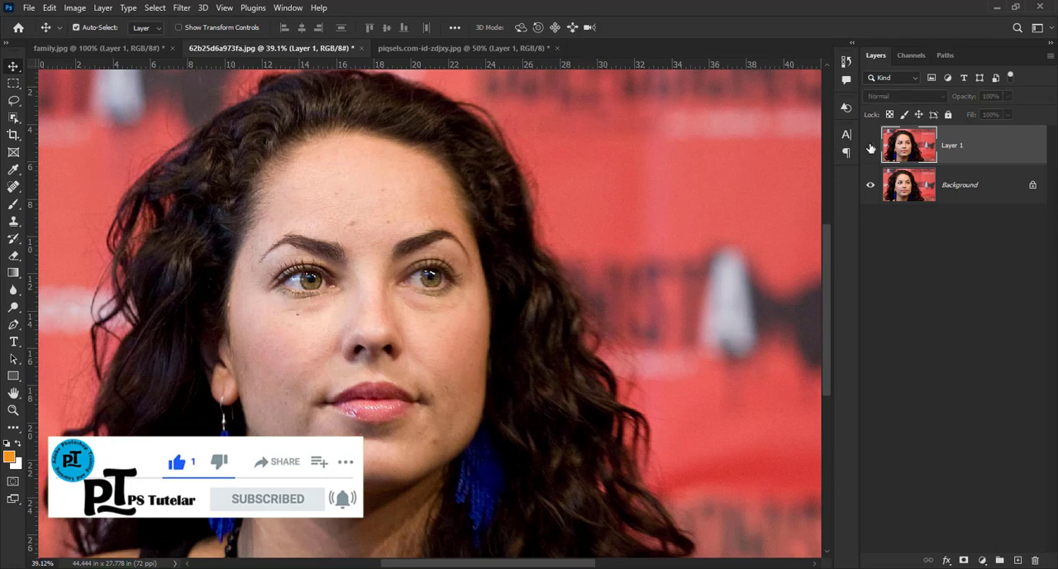
pyautogui.click(409, 48)
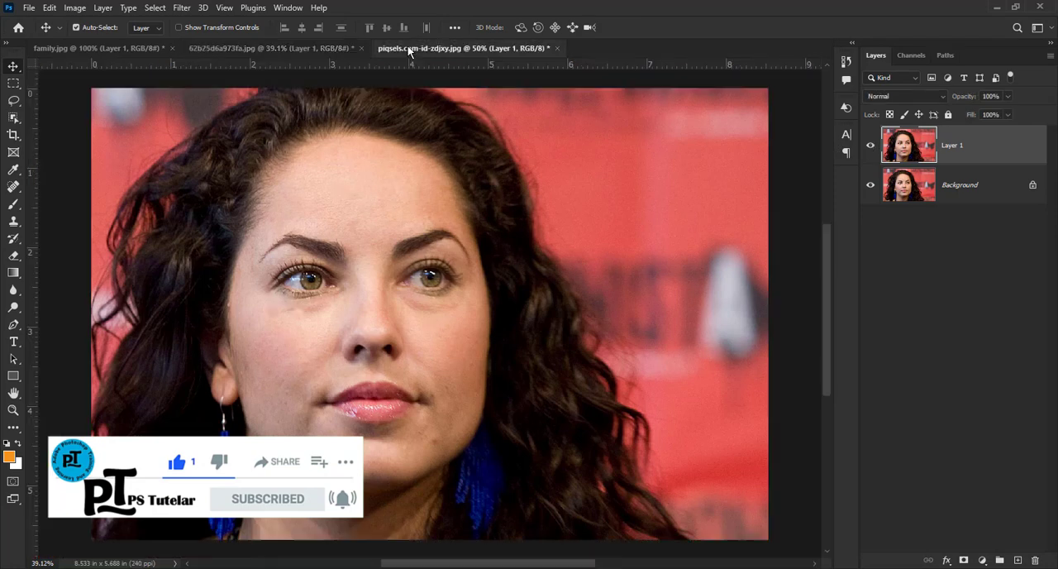
pyautogui.click(870, 147)
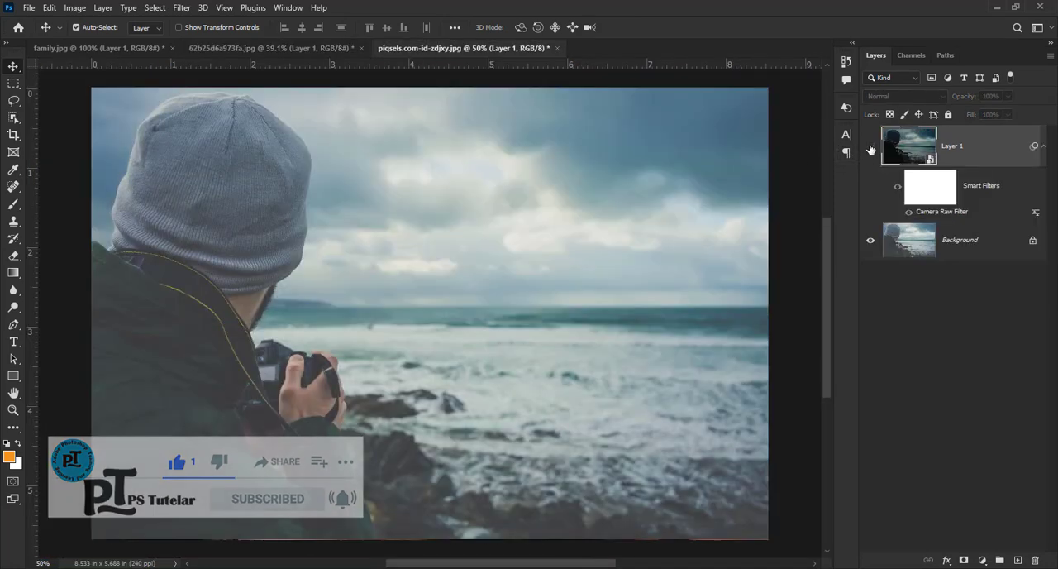
pyautogui.click(871, 148)
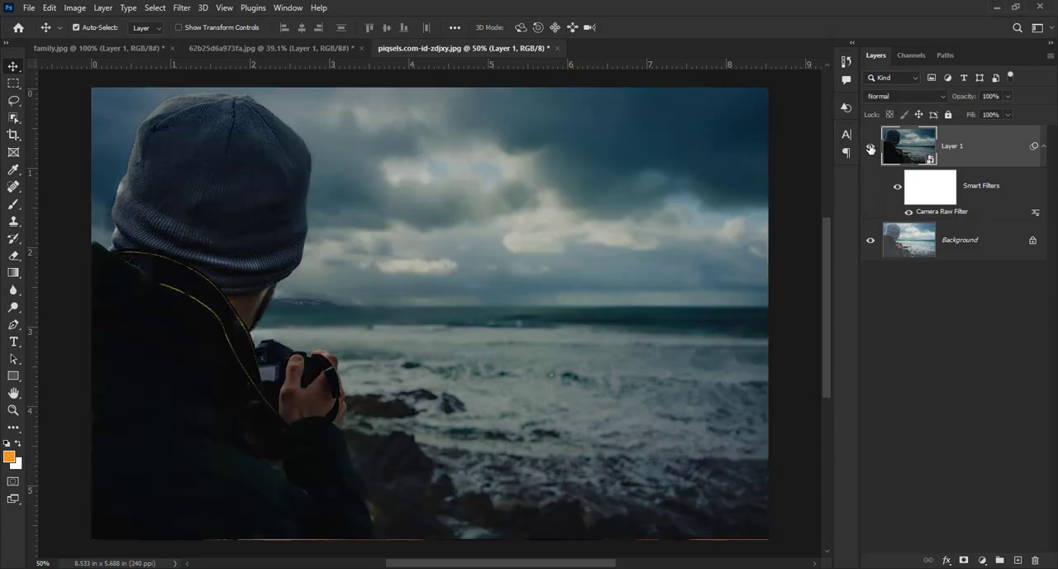